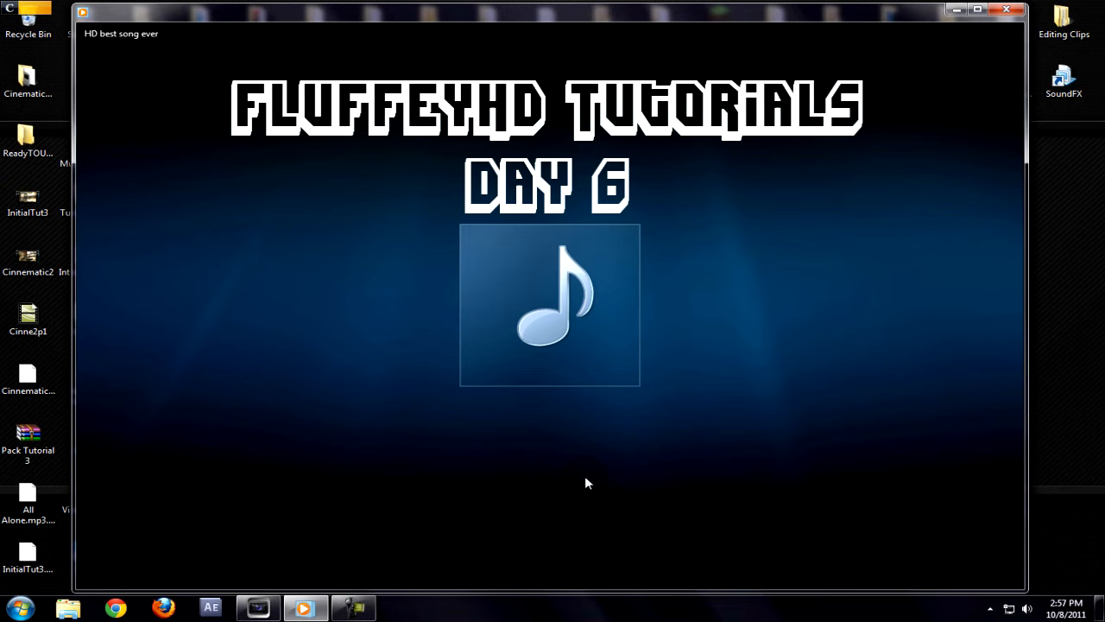
Switch to Vegas Pro and delete both existing gameplay clips from the timeline
mouse_move(551, 540)
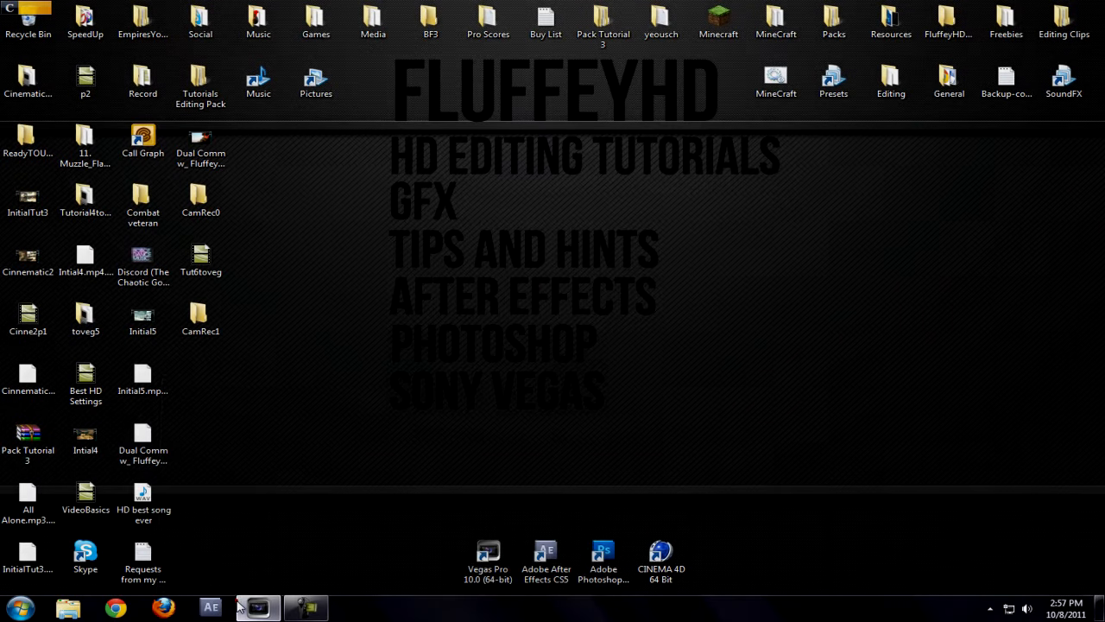
click(251, 607)
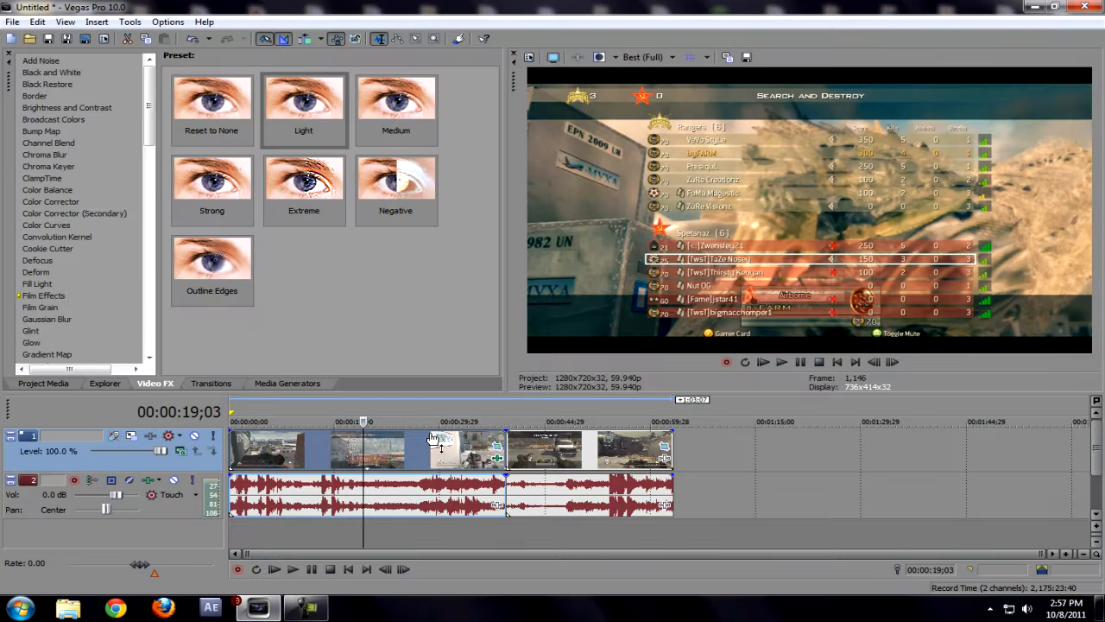
mouse_move(555, 350)
mouse_down()
mouse_move(706, 440)
mouse_move(488, 459)
mouse_move(562, 447)
mouse_up()
key(Delete)
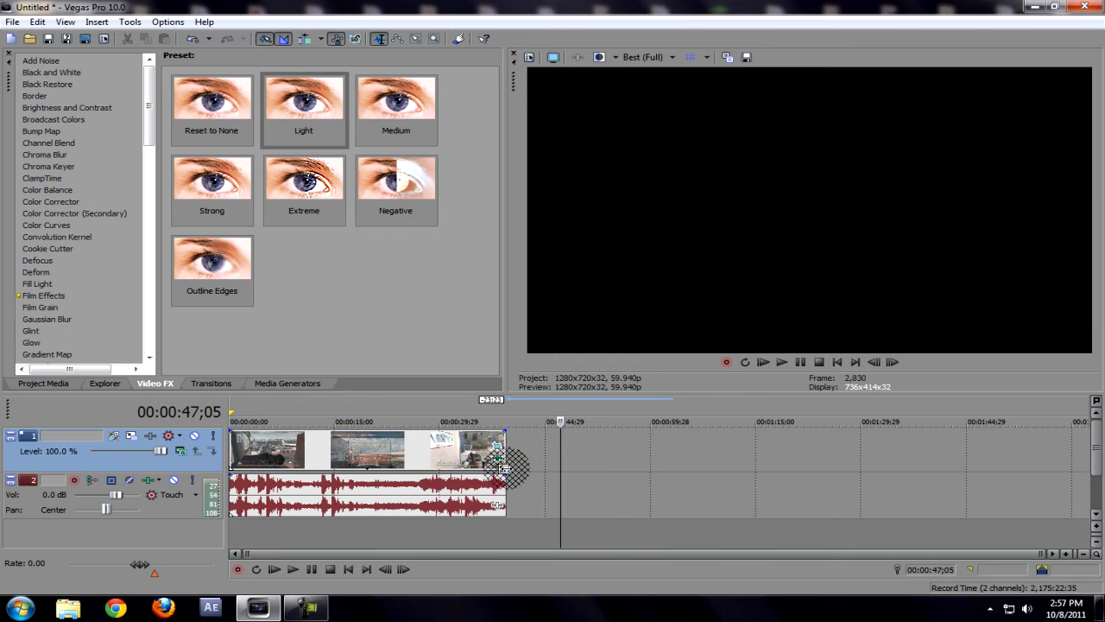
click(393, 452)
key(Delete)
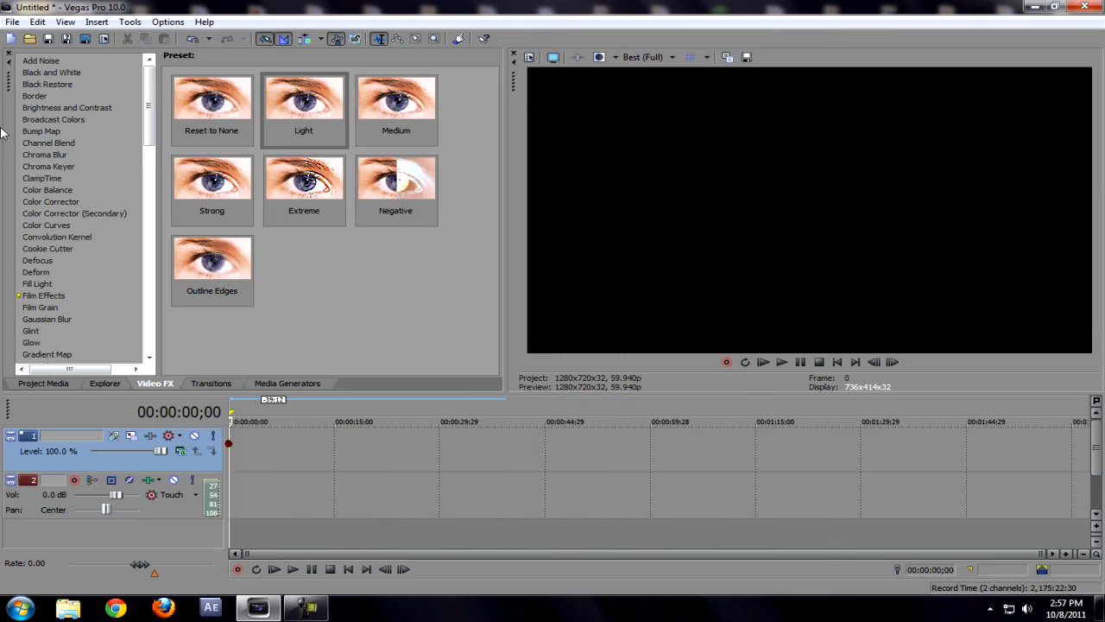
Open the gameplay clip 2011_10_3_20_41_2 from the BF3 folder on the Desktop onto the timeline
click(26, 38)
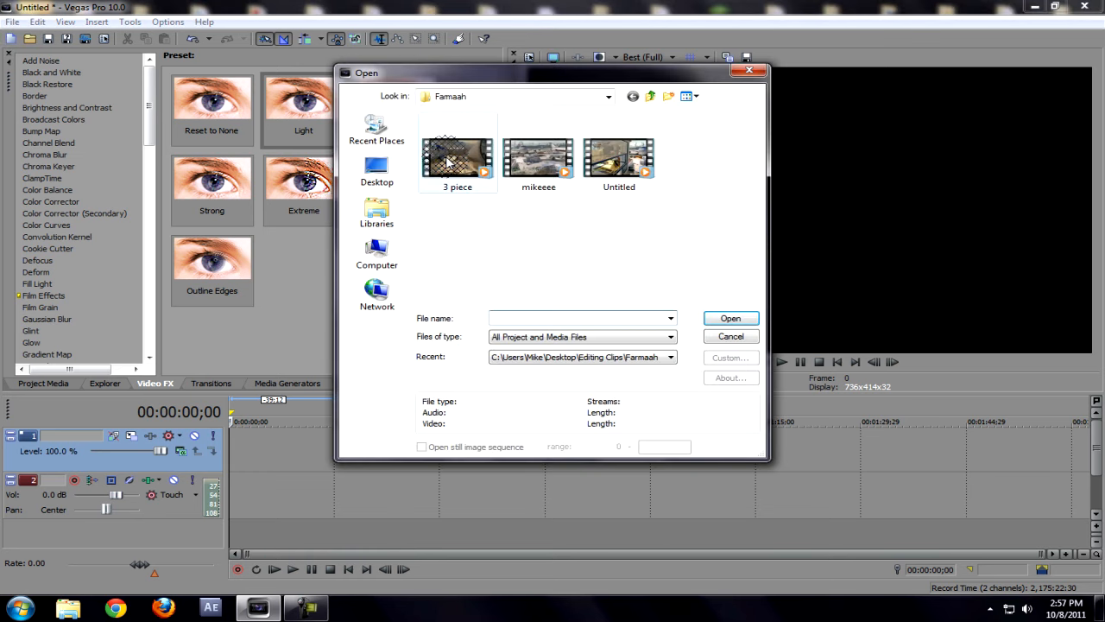
click(650, 96)
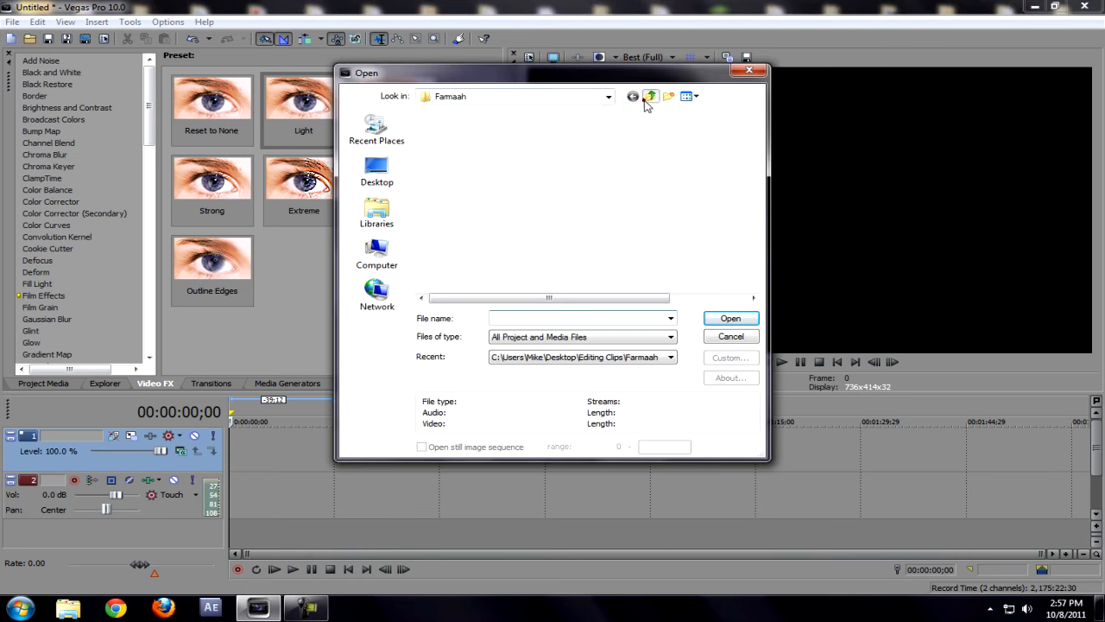
double_click(458, 144)
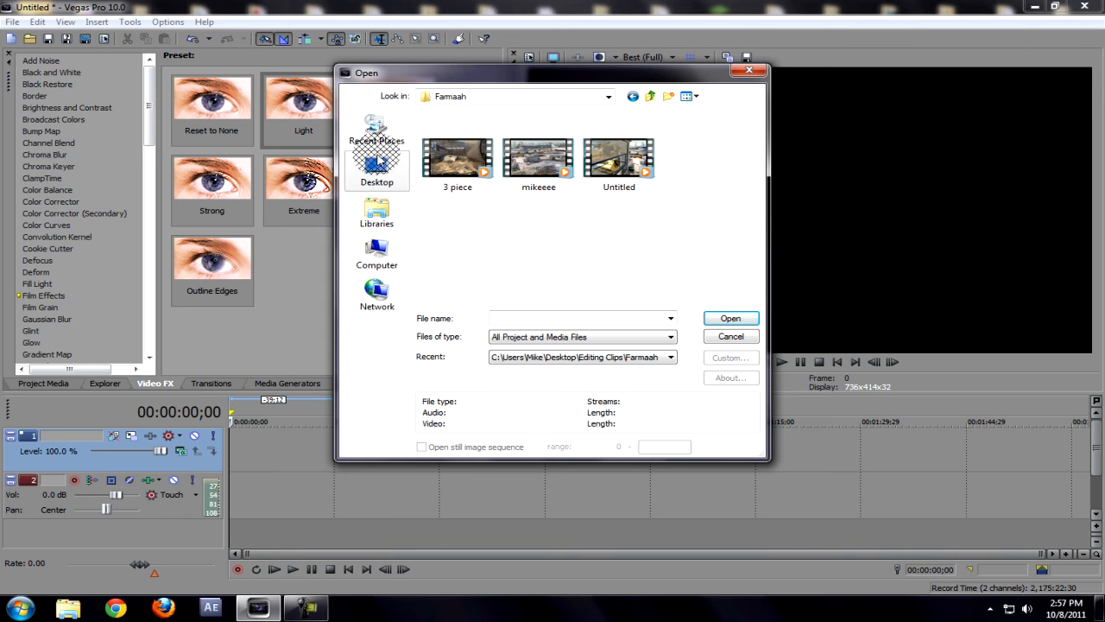
click(377, 163)
scroll(742, 142, up, 3)
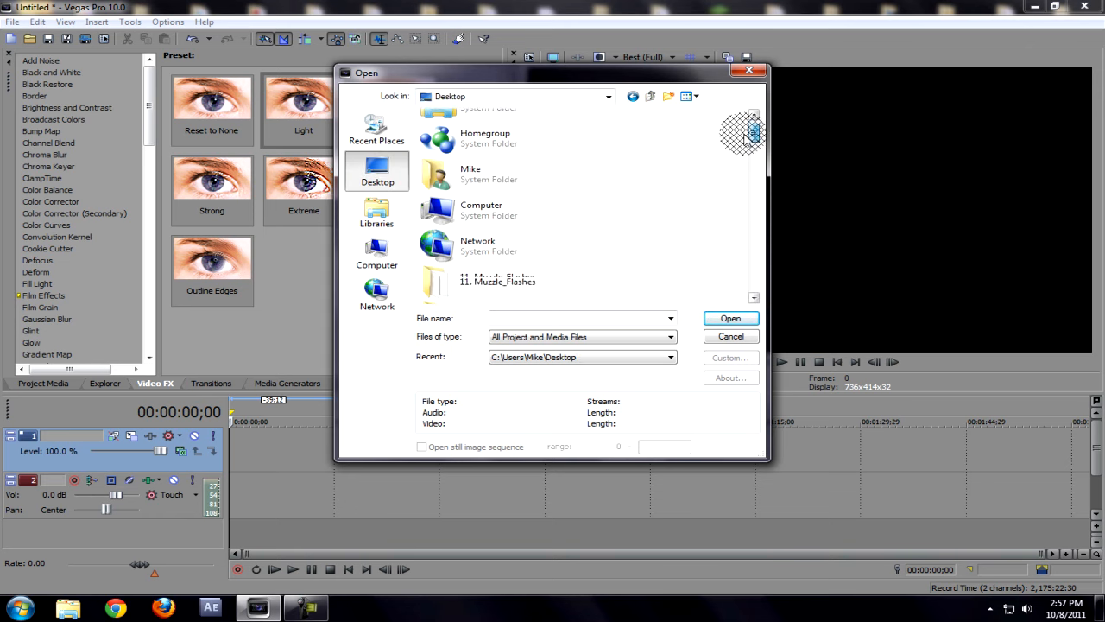
scroll(744, 143, down, 3)
scroll(747, 146, up, 3)
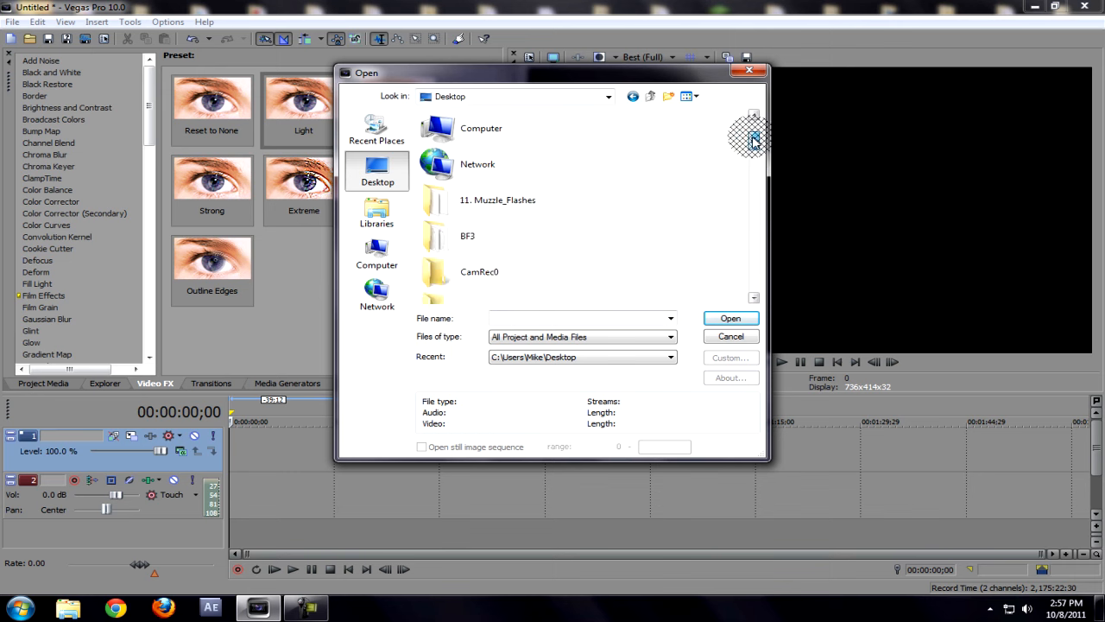
scroll(753, 138, down, 1)
double_click(459, 204)
scroll(691, 216, down, 5)
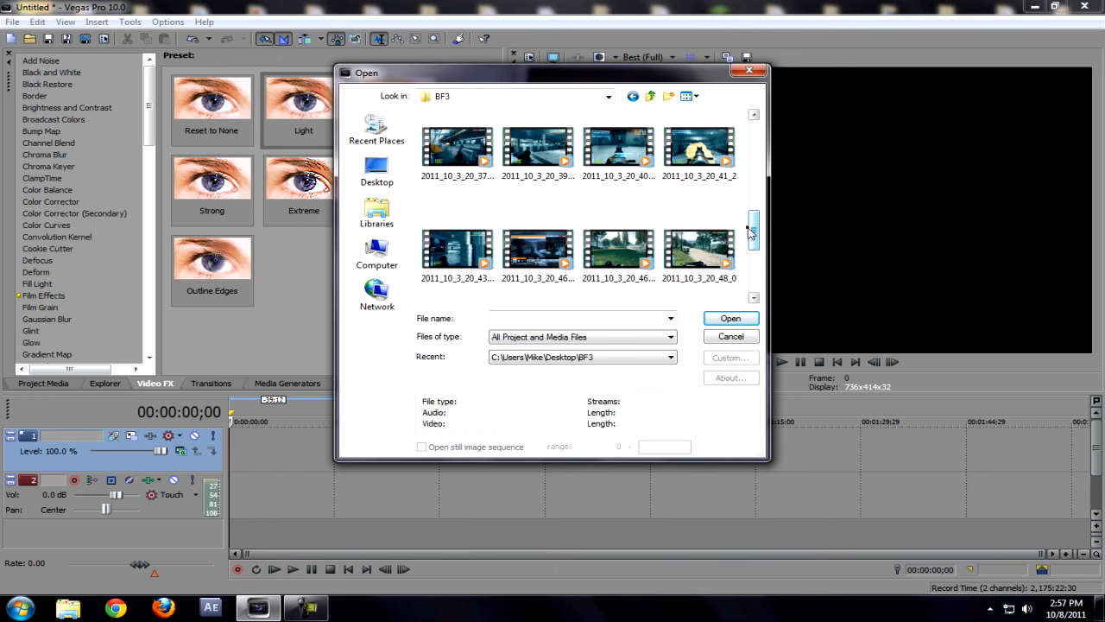
double_click(729, 181)
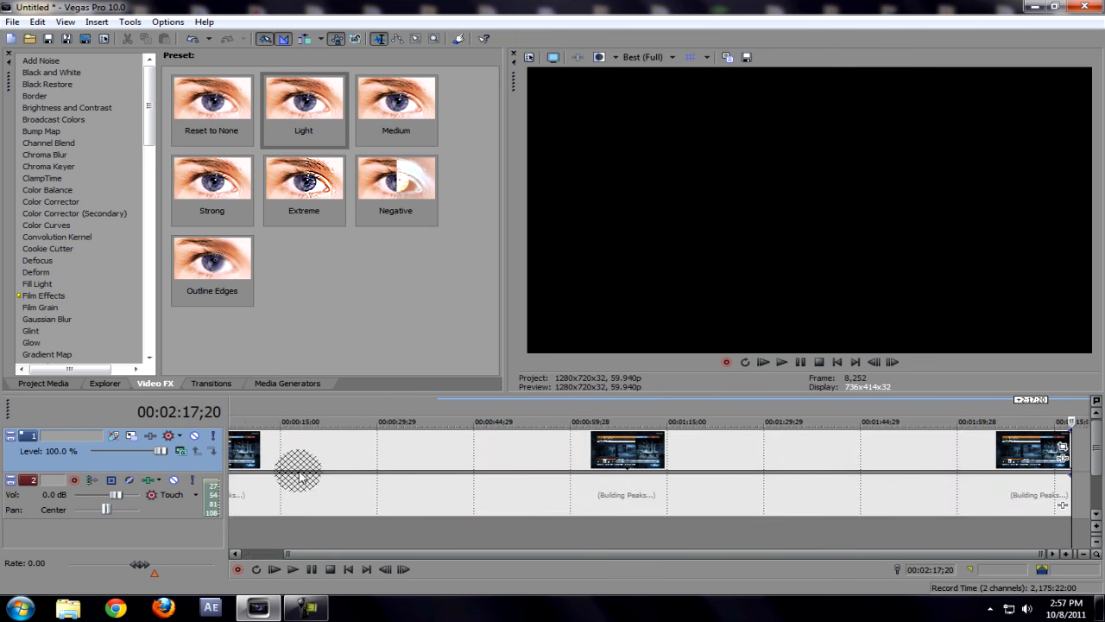
Place the playhead at 00:00:42;29 on the clip and check its resample setting in the video event properties
click(257, 455)
click(232, 461)
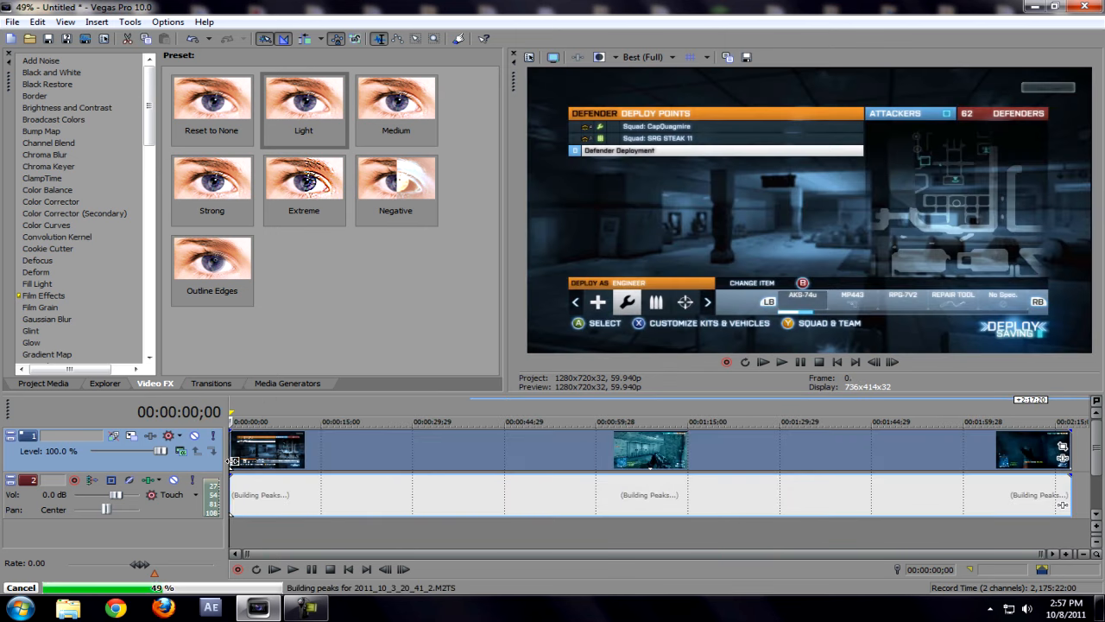
click(412, 451)
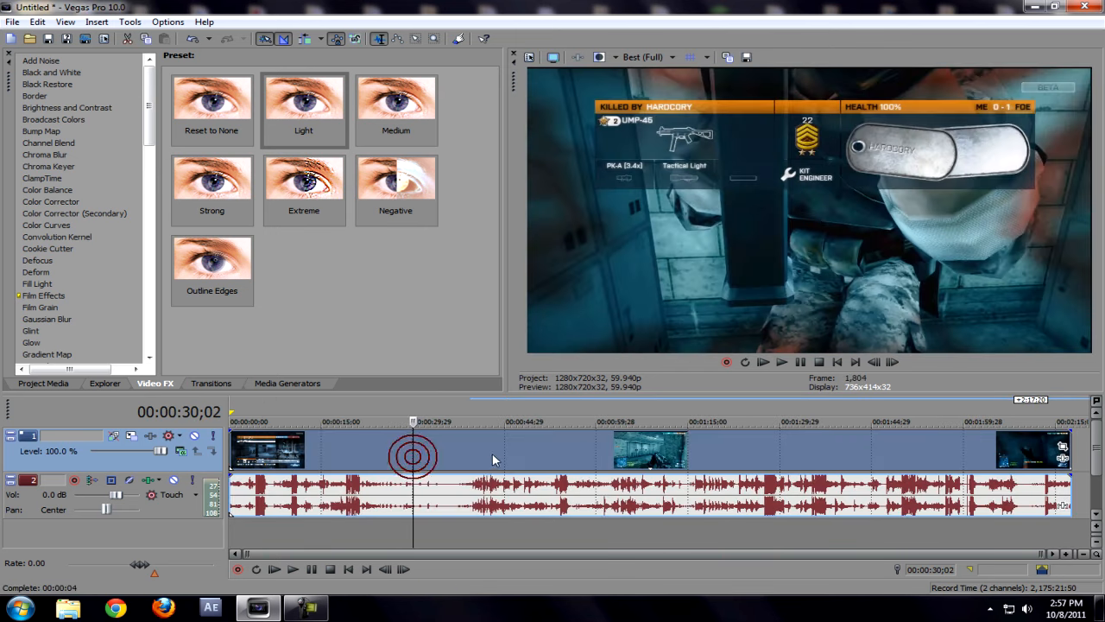
click(492, 456)
click(551, 466)
right_click(557, 465)
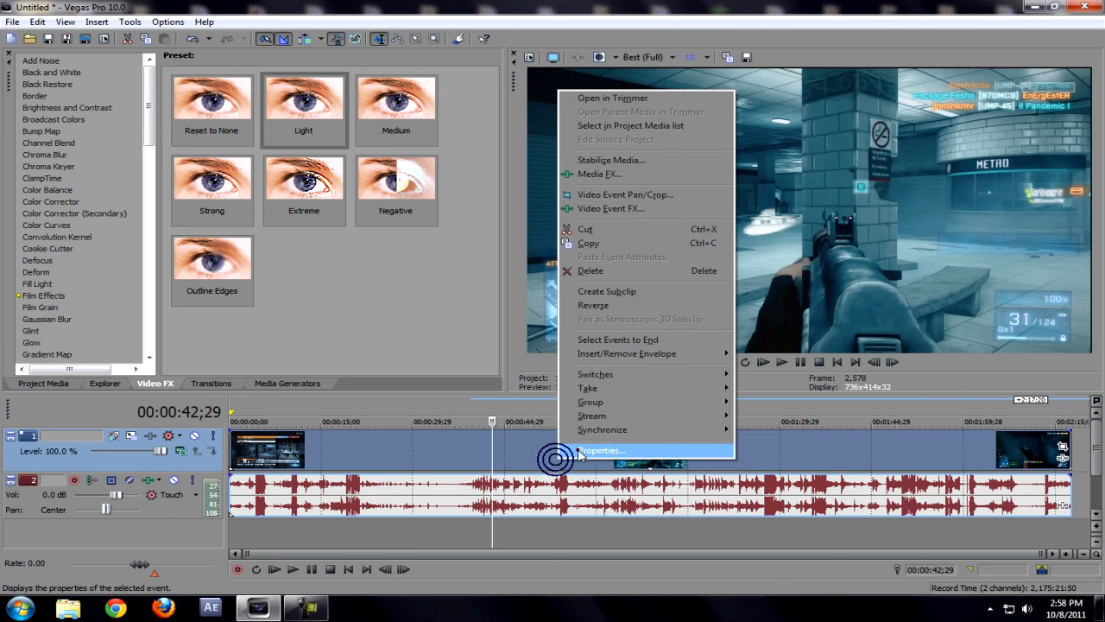
click(596, 441)
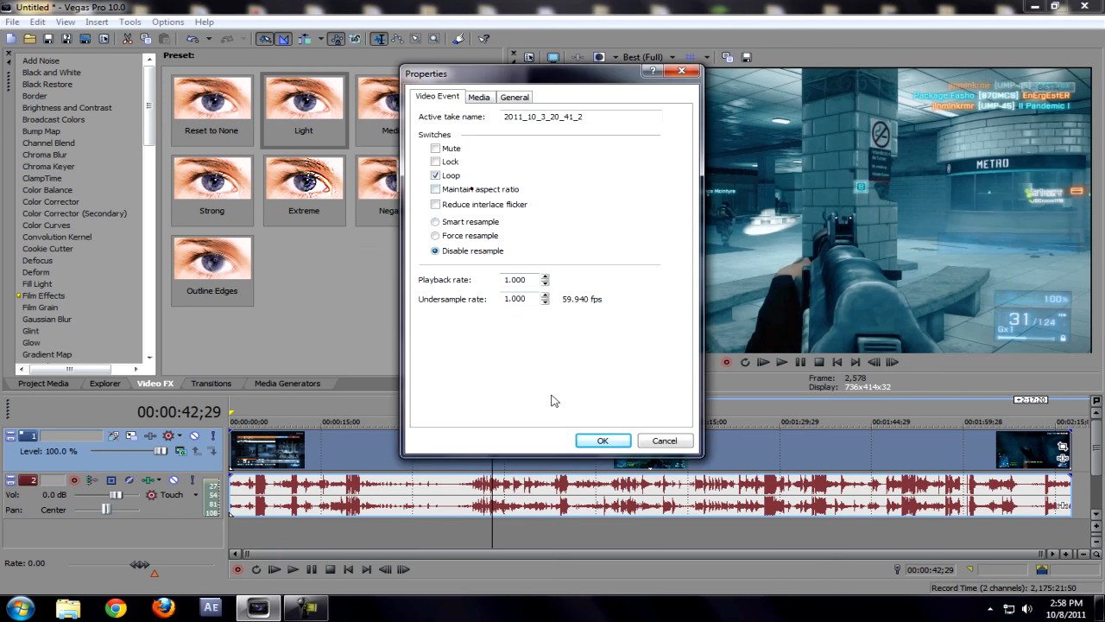
click(603, 441)
Apply the FluffeyCrop preset to the clip in Event Pan/Crop
click(1065, 441)
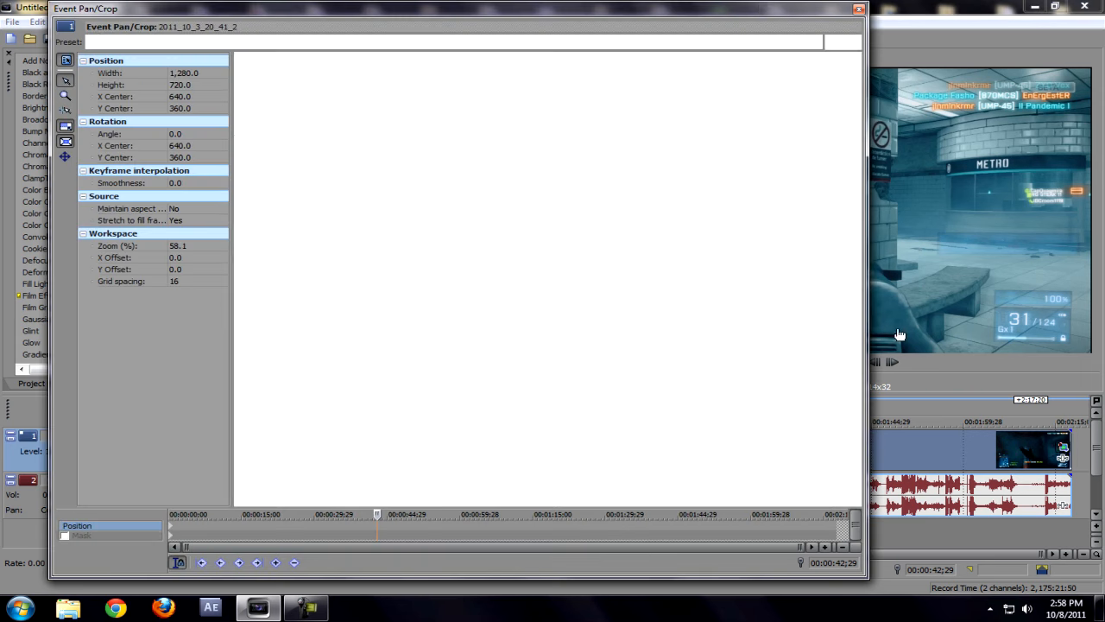
click(815, 41)
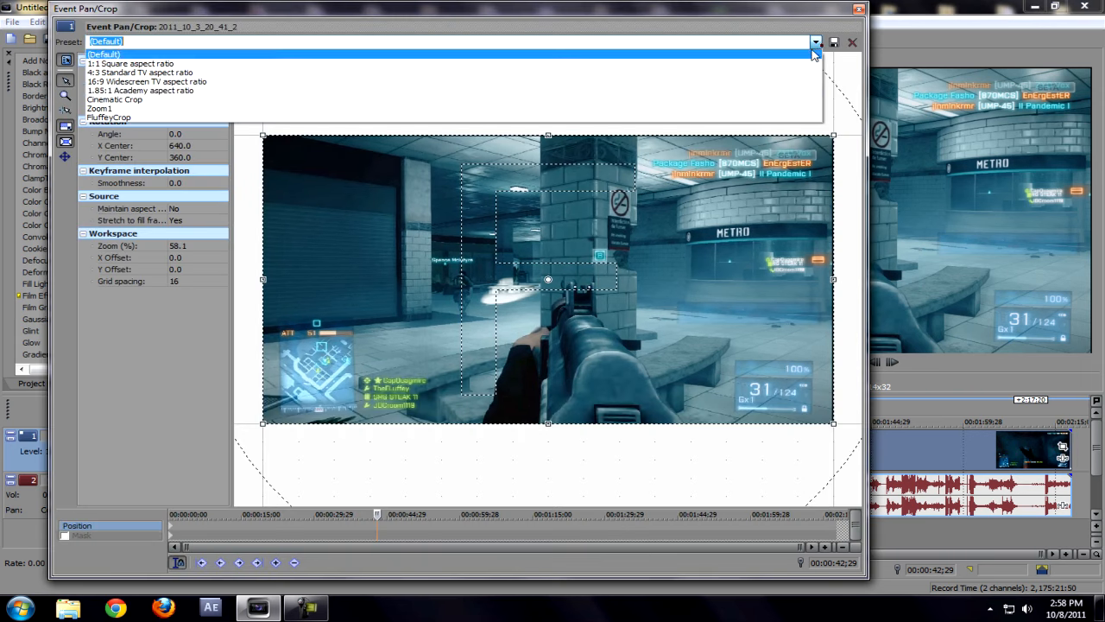
click(729, 117)
click(730, 117)
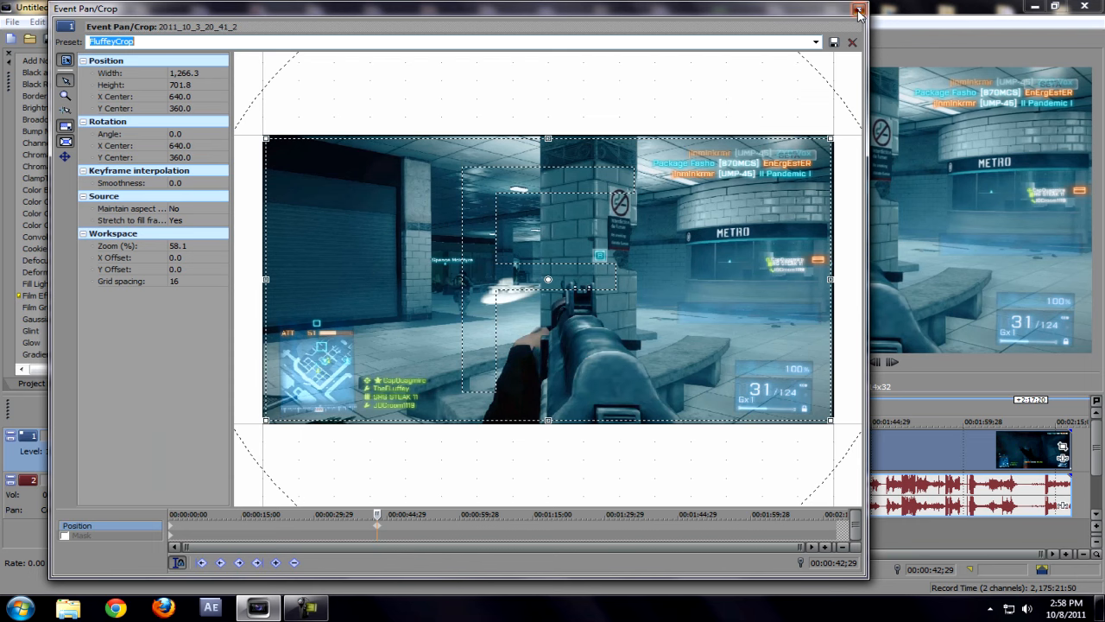
click(859, 10)
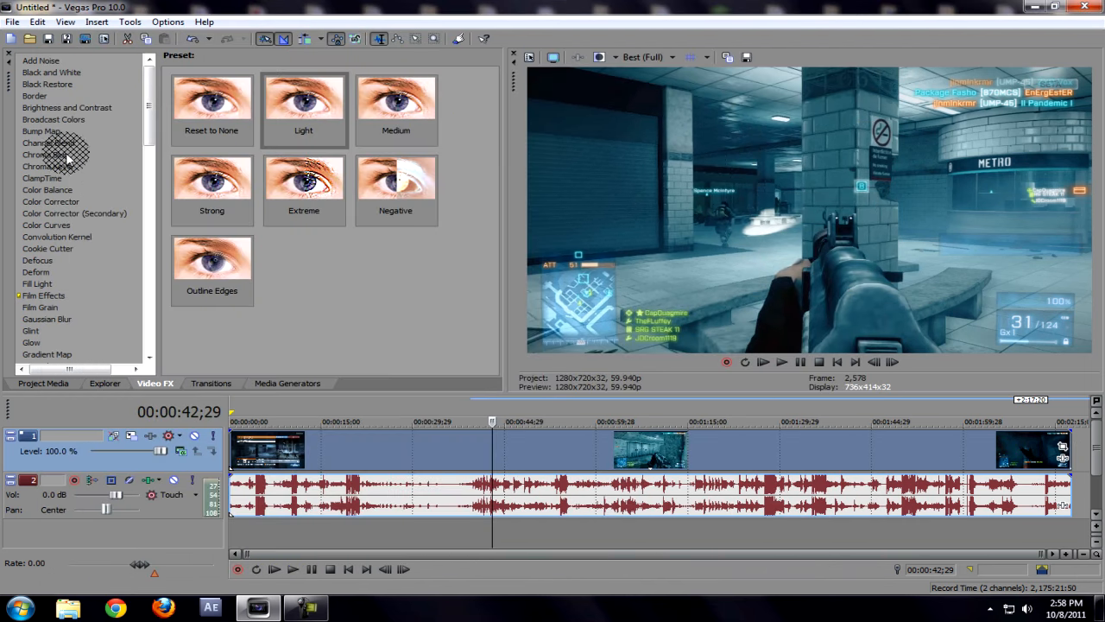
Add the Unsharp Mask effect with the Light preset to the clip
drag(148, 134, 146, 333)
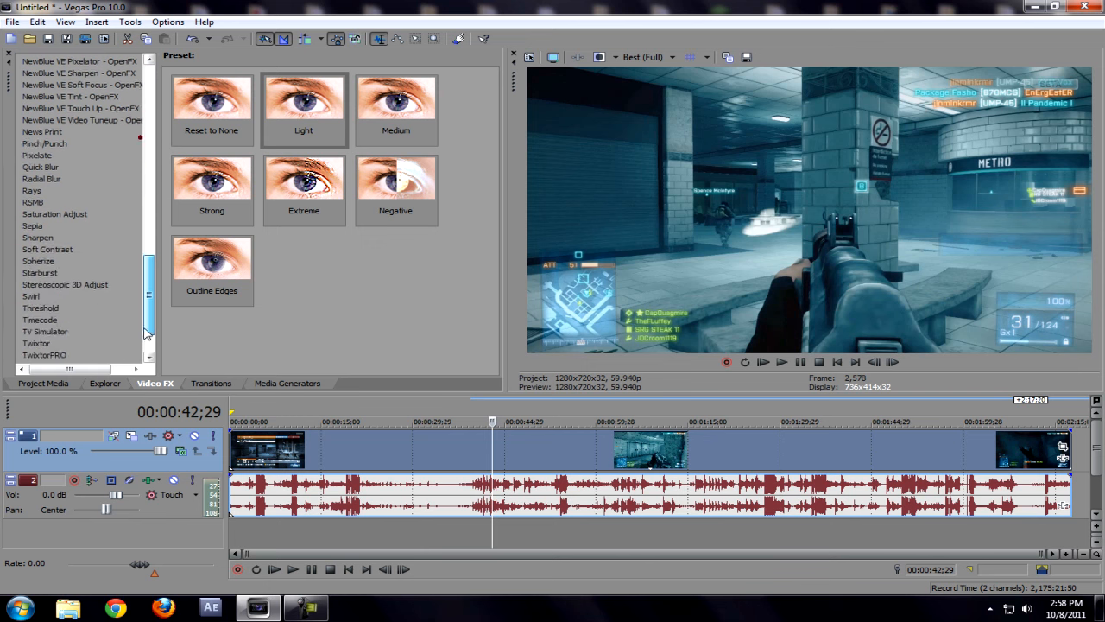
scroll(147, 333, down, 2)
click(50, 317)
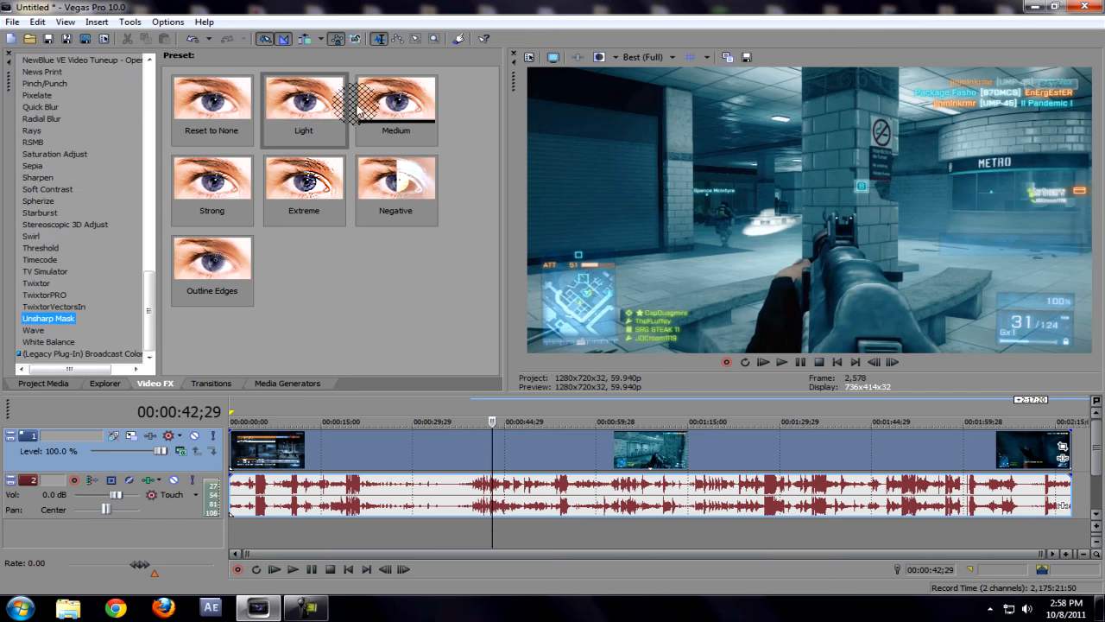
drag(298, 108, 538, 449)
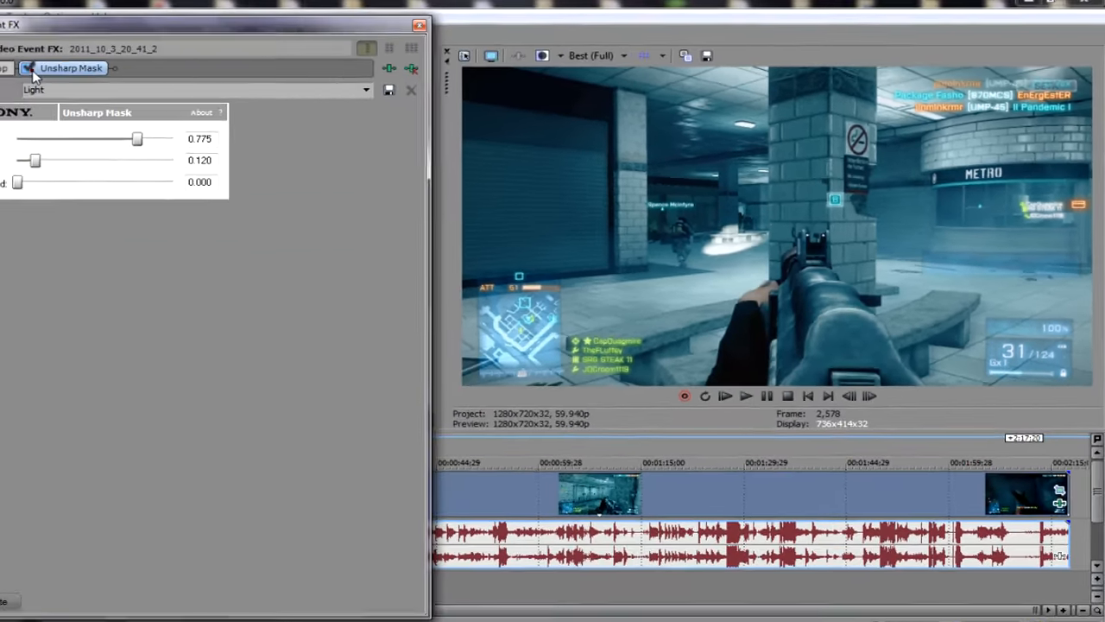
Toggle the Unsharp Mask effect off and on to compare the picture with and without sharpening
click(33, 71)
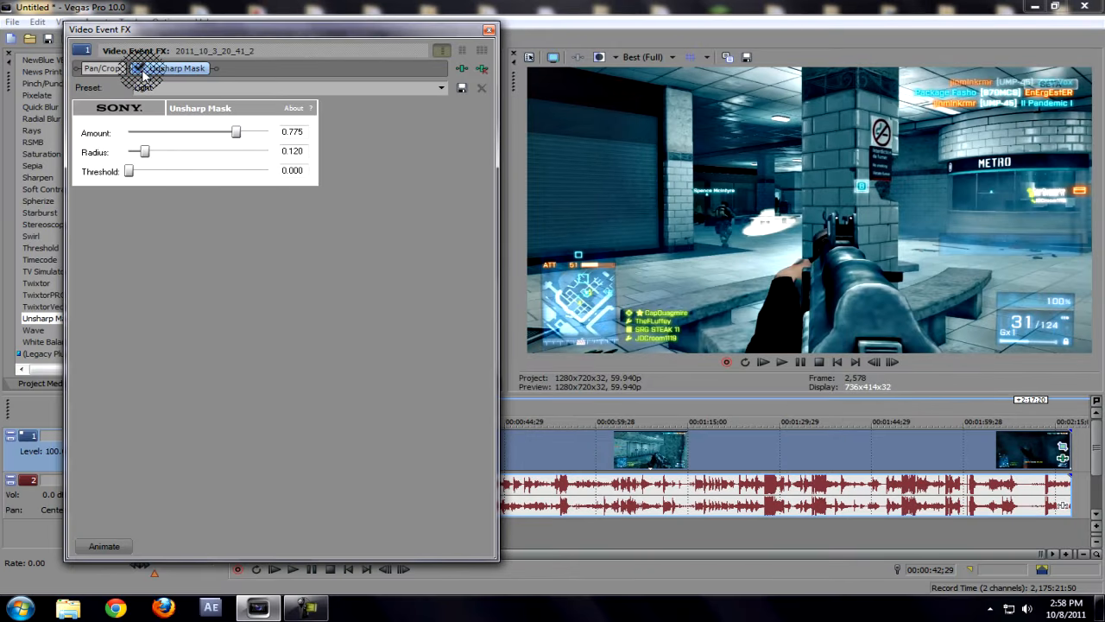
click(140, 71)
click(141, 71)
click(141, 71)
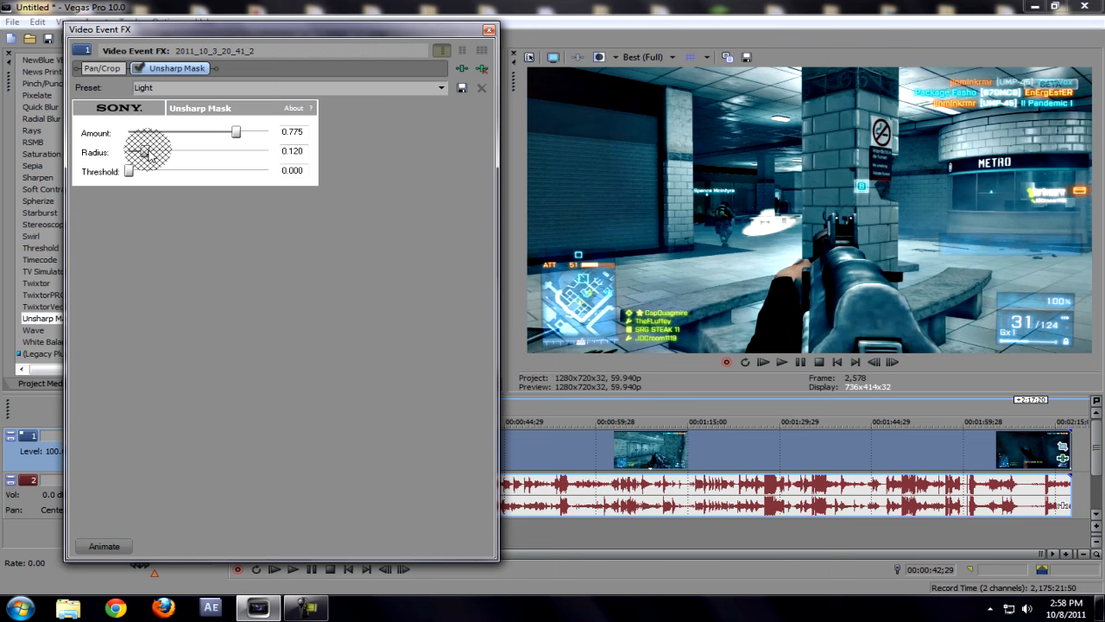
Set the Unsharp Mask radius to 0.121 and the amount to 0.670
click(148, 150)
click(173, 129)
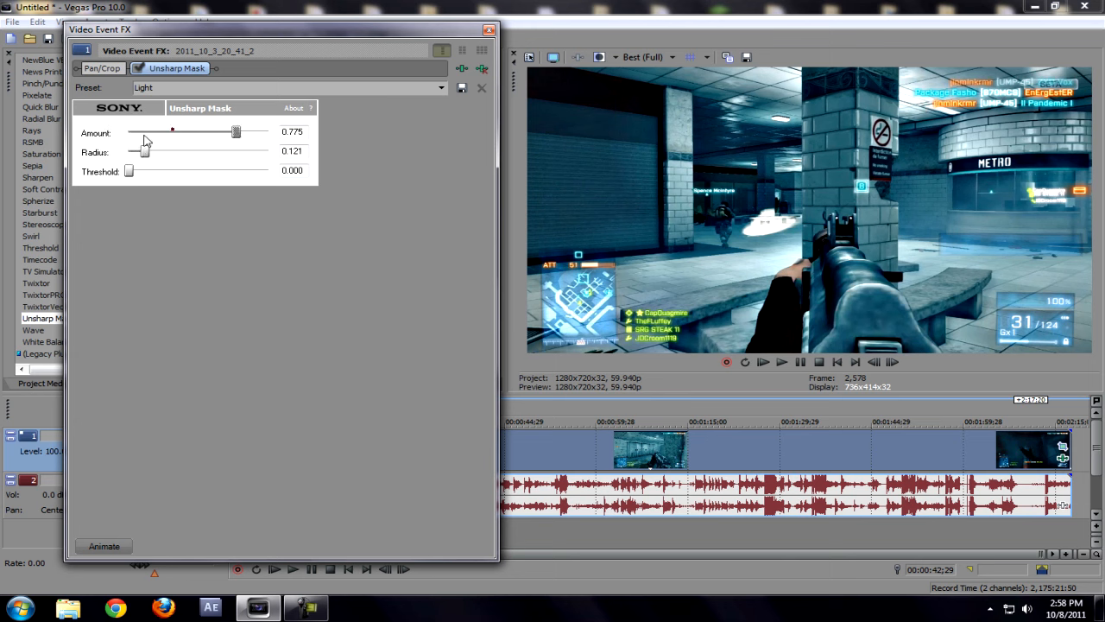
drag(216, 130, 259, 141)
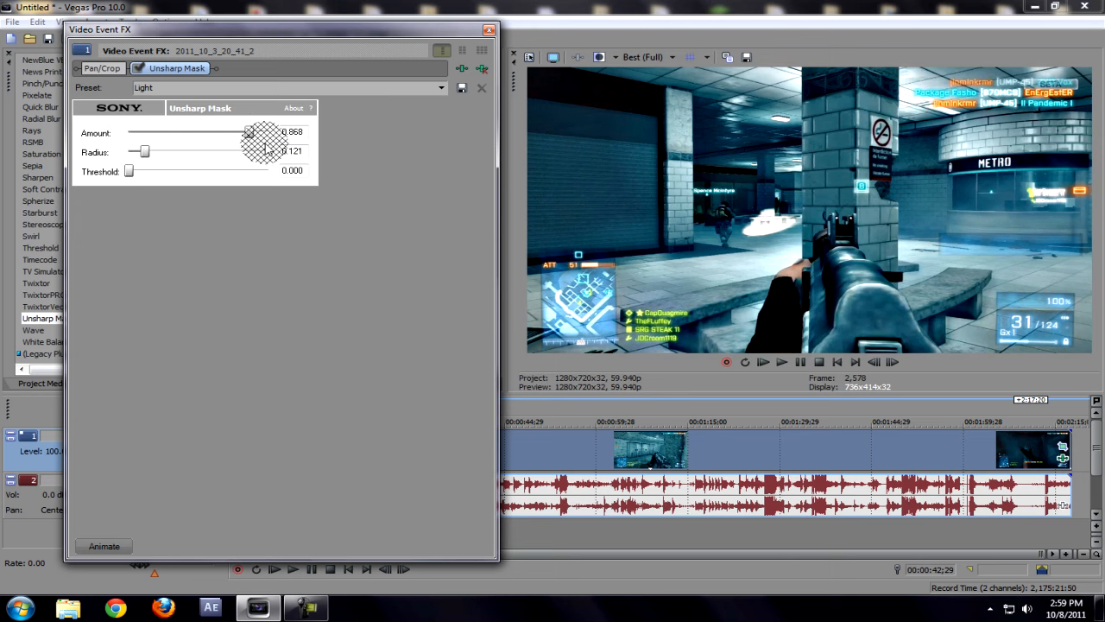
drag(263, 139, 222, 132)
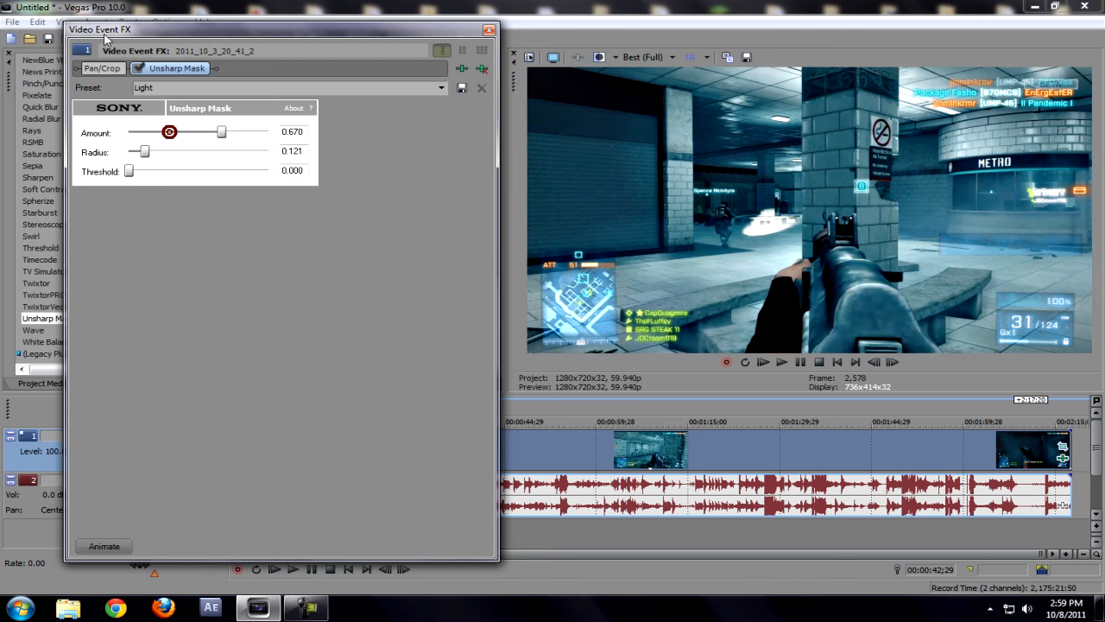
Compare the adjusted Unsharp Mask with the unsharpened picture and close the effect settings
click(136, 68)
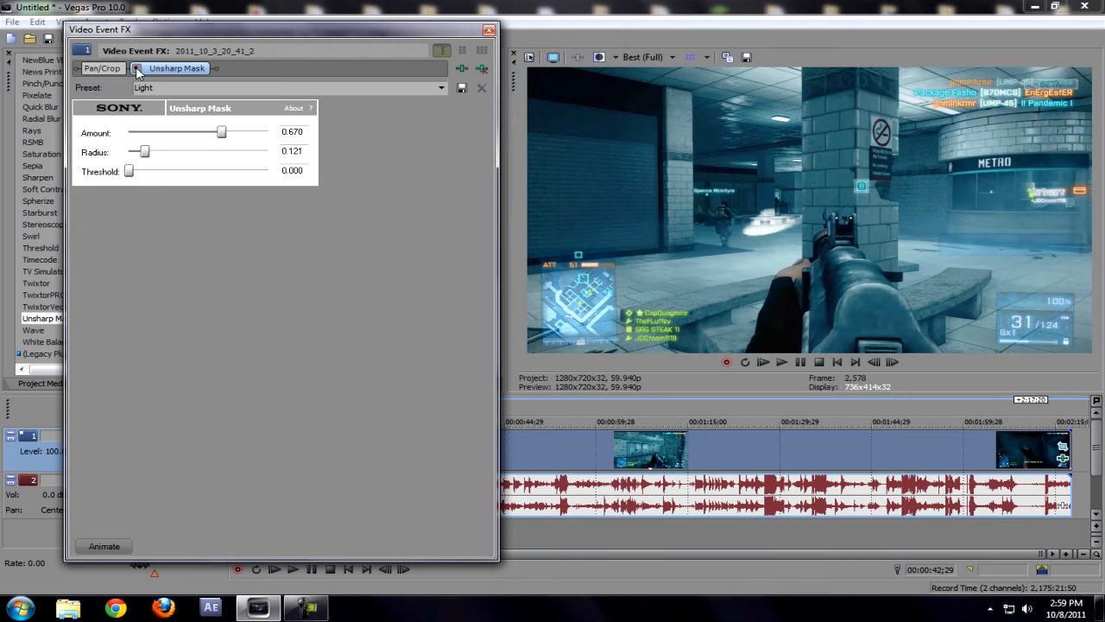
click(136, 68)
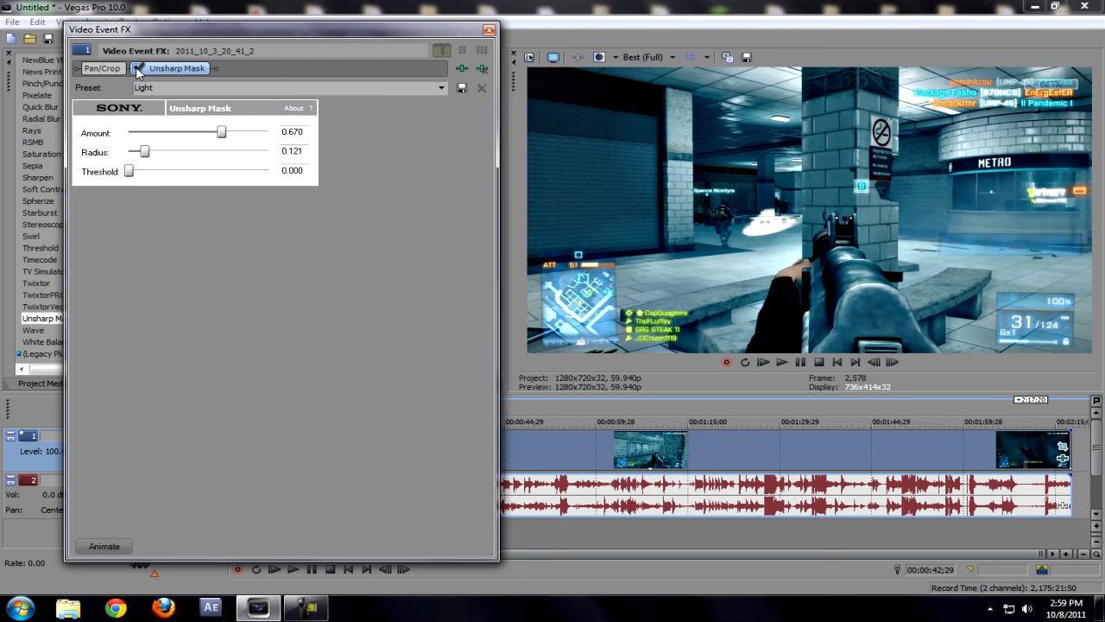
click(136, 68)
click(489, 31)
Split the clip at 00:00:37;28 and again at about 00:00:52
click(462, 449)
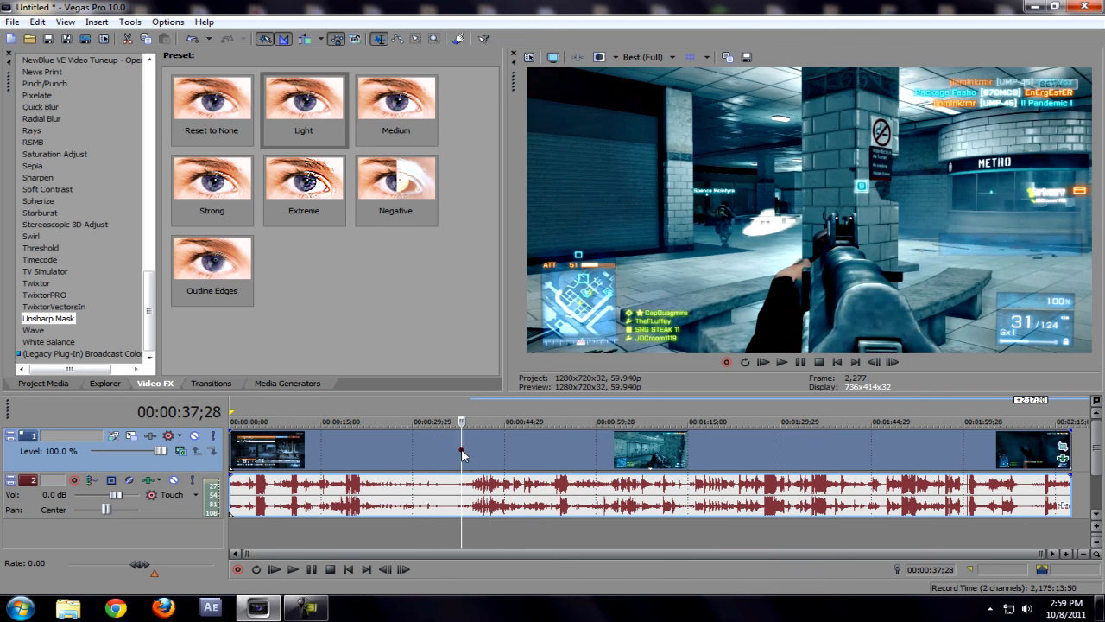
key(s)
click(517, 454)
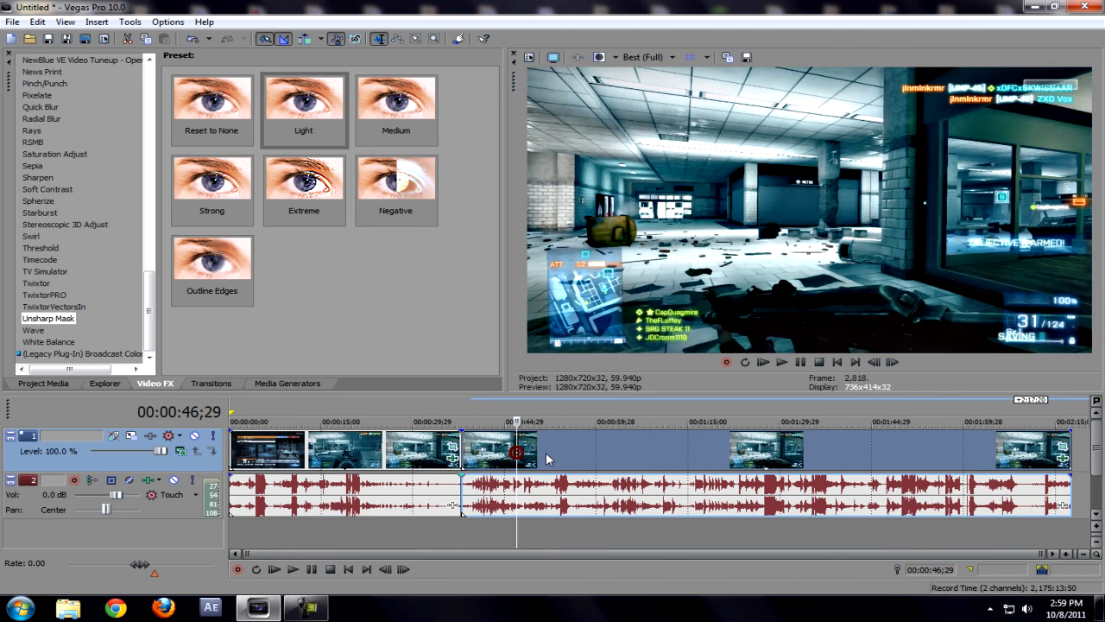
click(547, 457)
key(s)
Delete the first and last pieces of the split clip and move the remaining middle piece to the timeline start
click(400, 451)
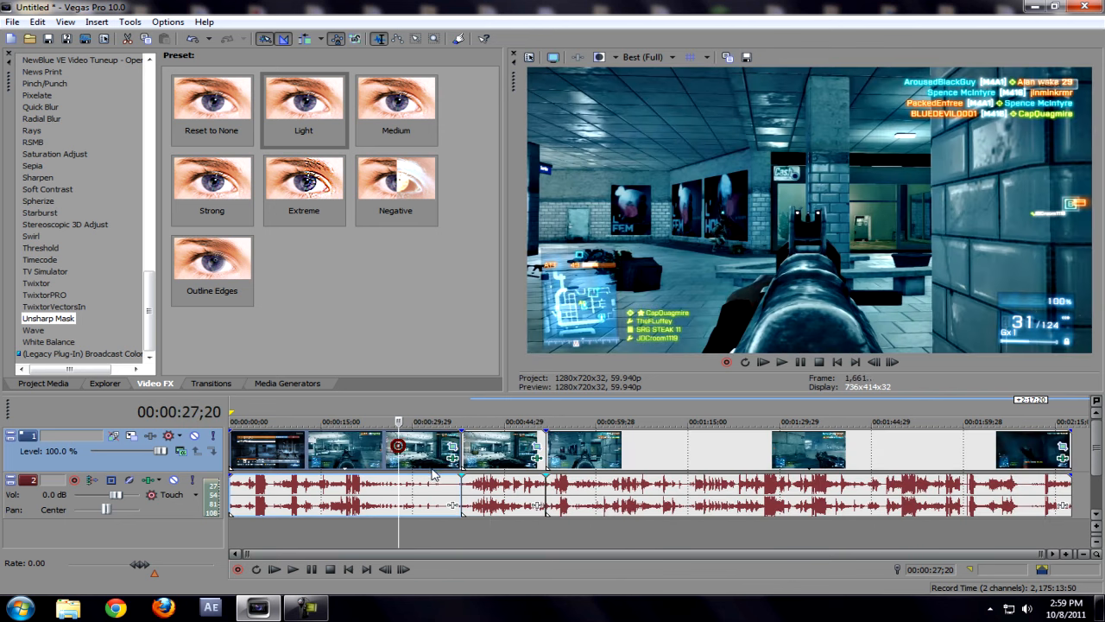
key(Delete)
click(577, 457)
key(Delete)
drag(489, 455, 256, 455)
click(252, 451)
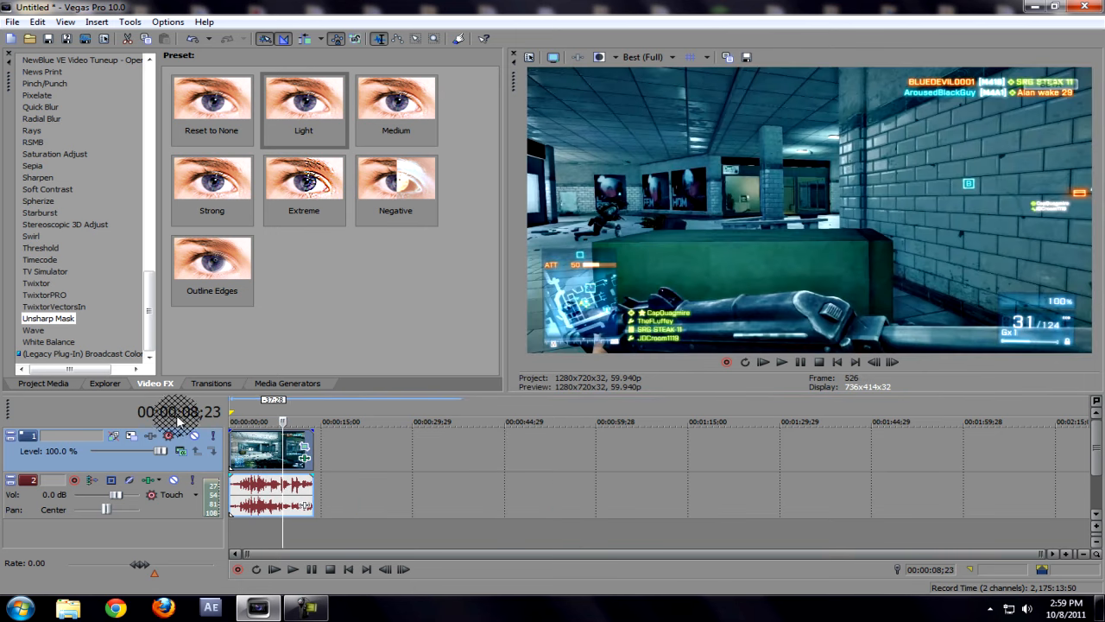
Bring the "3 piece" gameplay clip into the project from the Farmaah folder inside Editing Clips on the Desktop
click(29, 39)
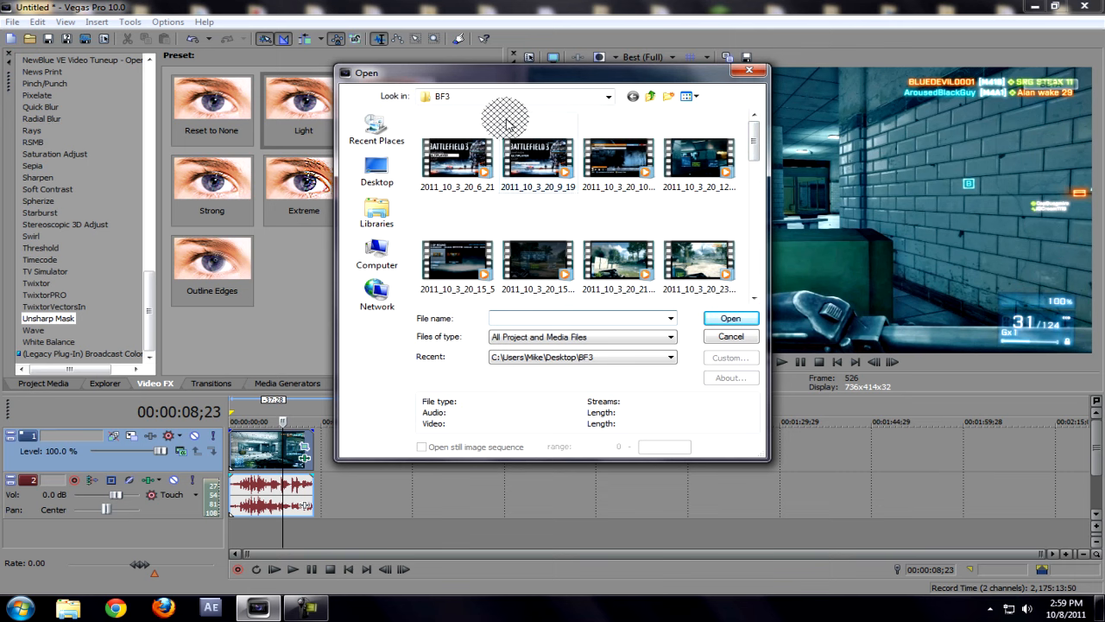
click(376, 170)
click(751, 181)
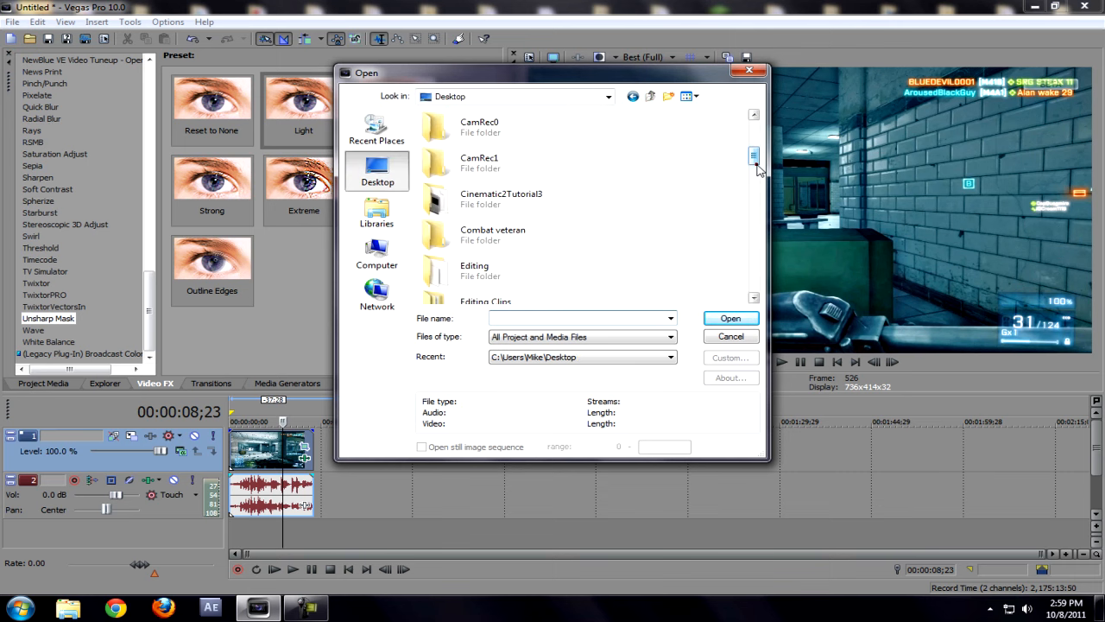
drag(757, 170, 754, 160)
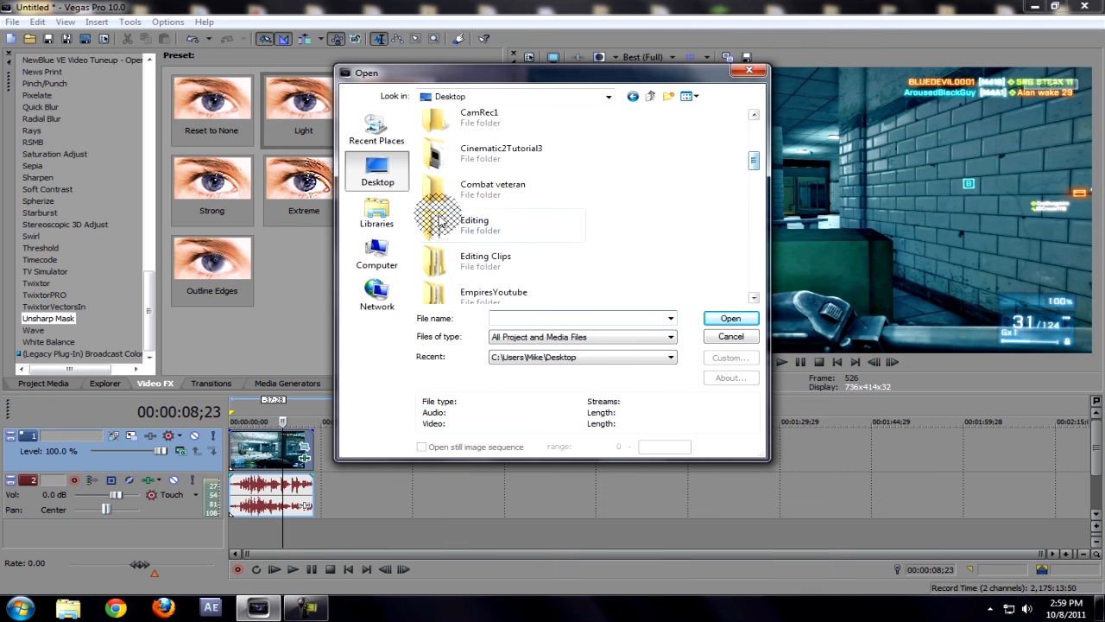
double_click(492, 261)
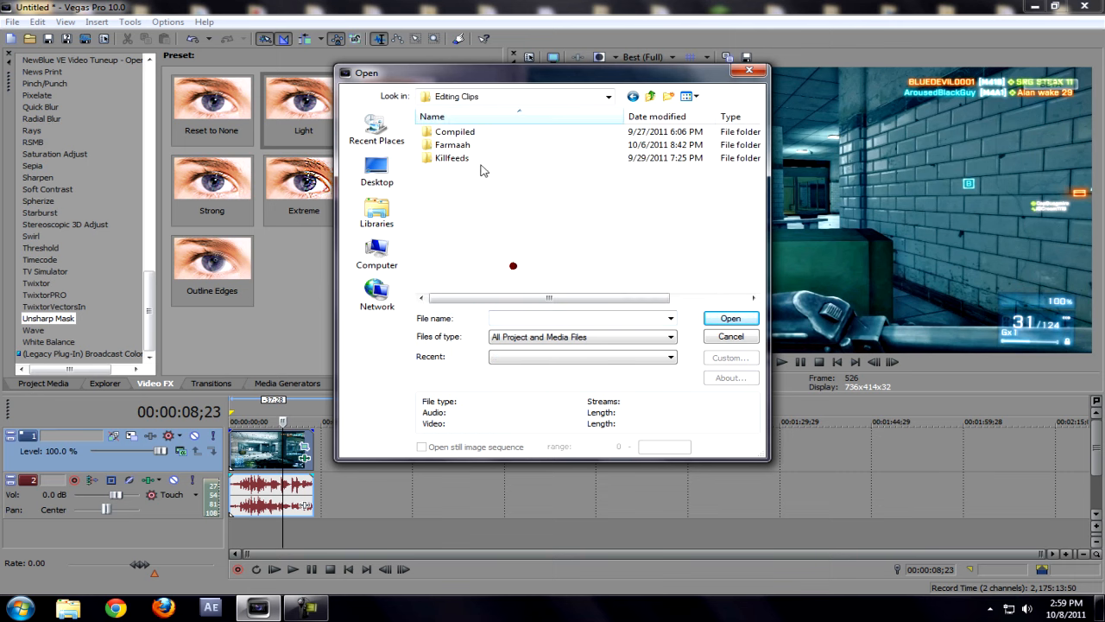
double_click(452, 145)
click(457, 156)
double_click(457, 155)
Split the "3 piece" clip, delete its first part and place the remainder directly after the Battlefield clip
drag(386, 461, 417, 458)
click(377, 455)
key(s)
click(347, 458)
key(Delete)
drag(424, 446, 360, 445)
Apply the "3 piece" clip's event properties with Disable resample and Maintain aspect ratio selected
right_click(370, 445)
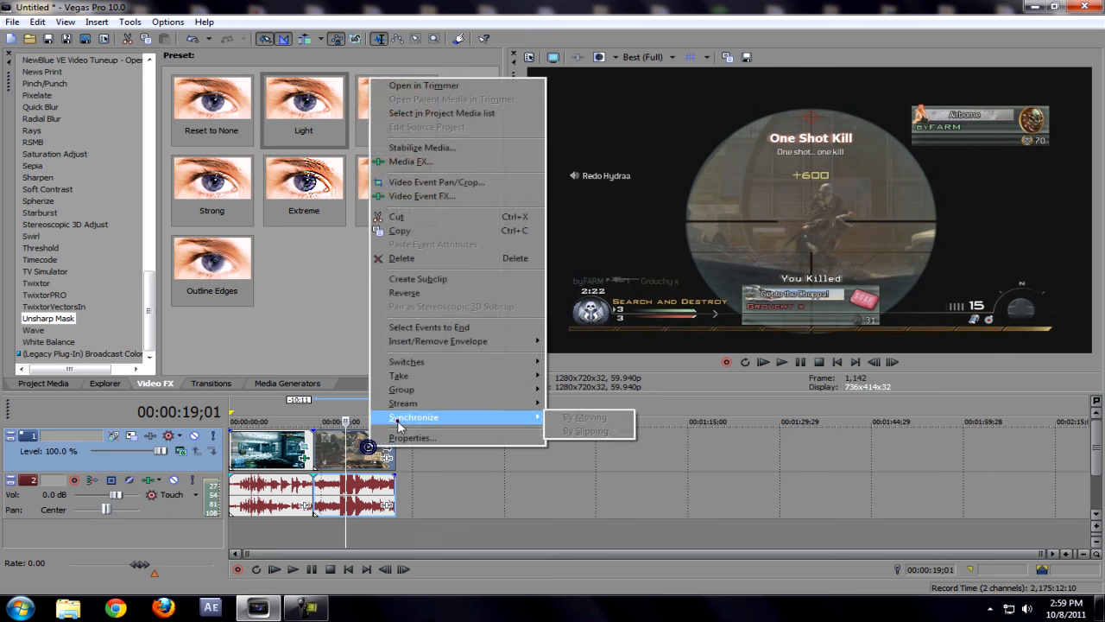
click(405, 438)
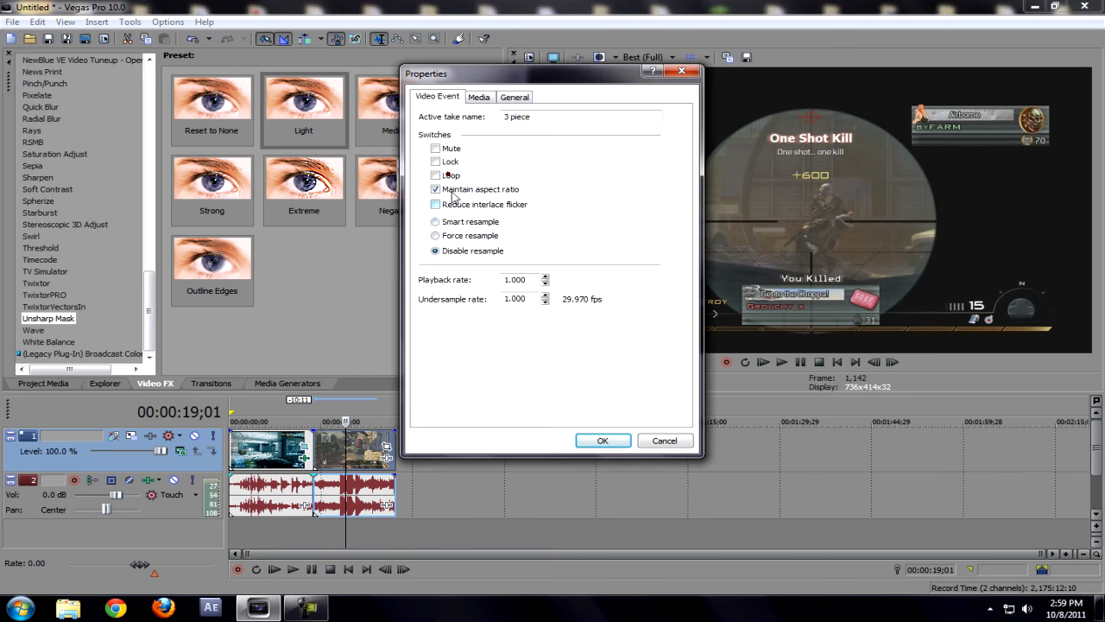
click(603, 441)
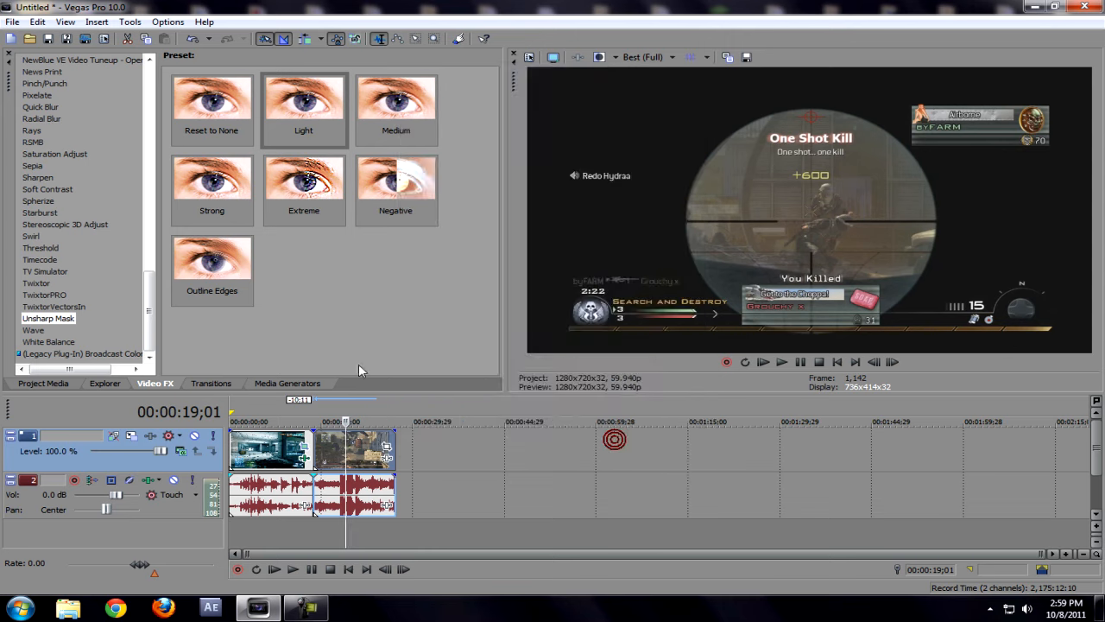
Apply the Strong Unsharp Mask preset to the "3 piece" clip, with the radius at 0.132 and the amount at 0.800
click(336, 454)
click(329, 447)
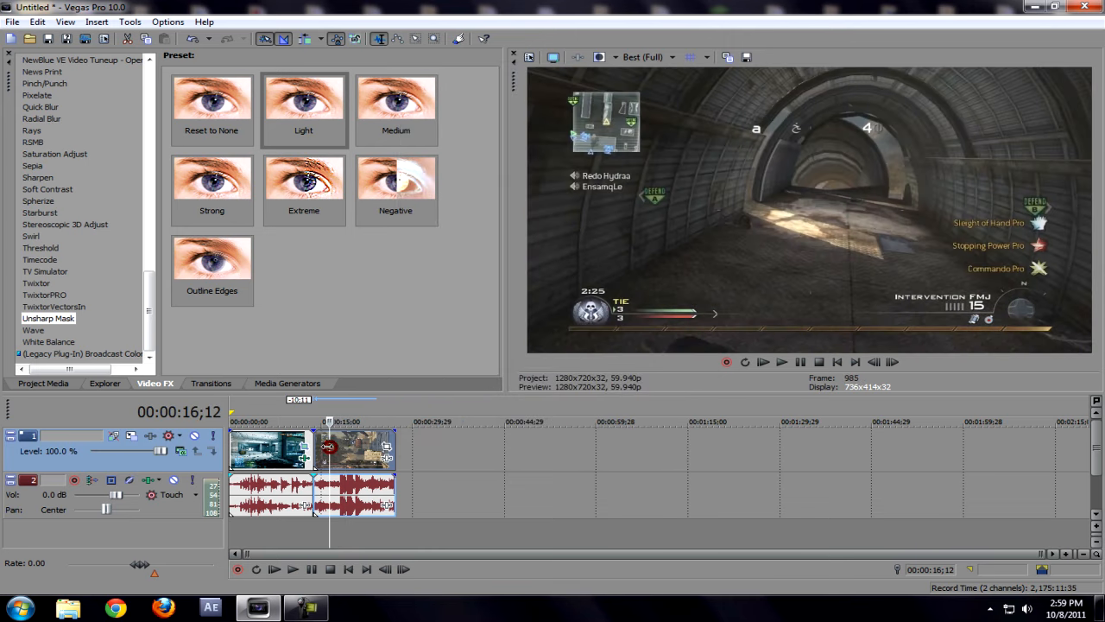
click(321, 453)
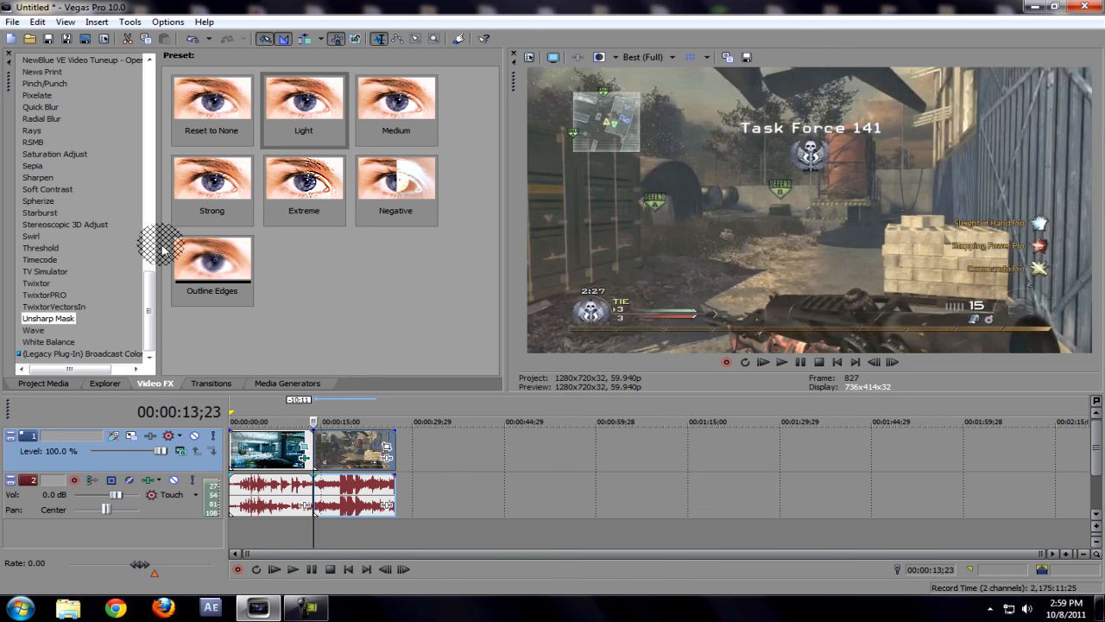
drag(212, 186, 349, 442)
mouse_move(142, 171)
mouse_down()
mouse_move(138, 152)
mouse_move(157, 171)
mouse_move(196, 161)
mouse_move(285, 171)
mouse_move(123, 153)
mouse_move(173, 173)
mouse_move(229, 165)
mouse_move(152, 177)
mouse_up()
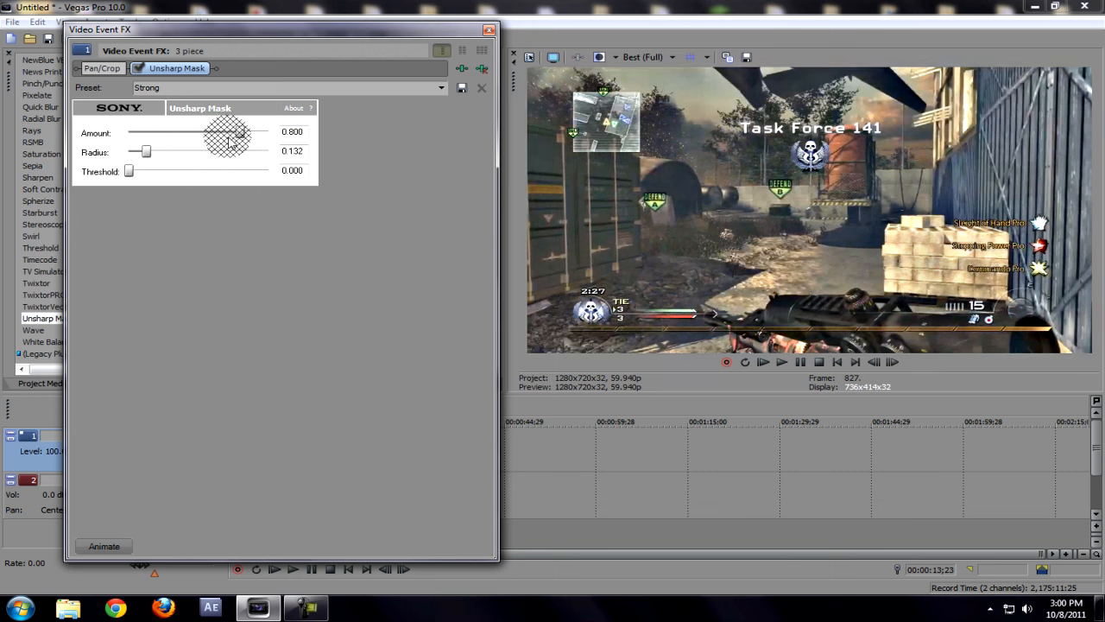
Compare the "3 piece" clip with Unsharp Mask on and off, leave the effect enabled and close its settings
click(137, 68)
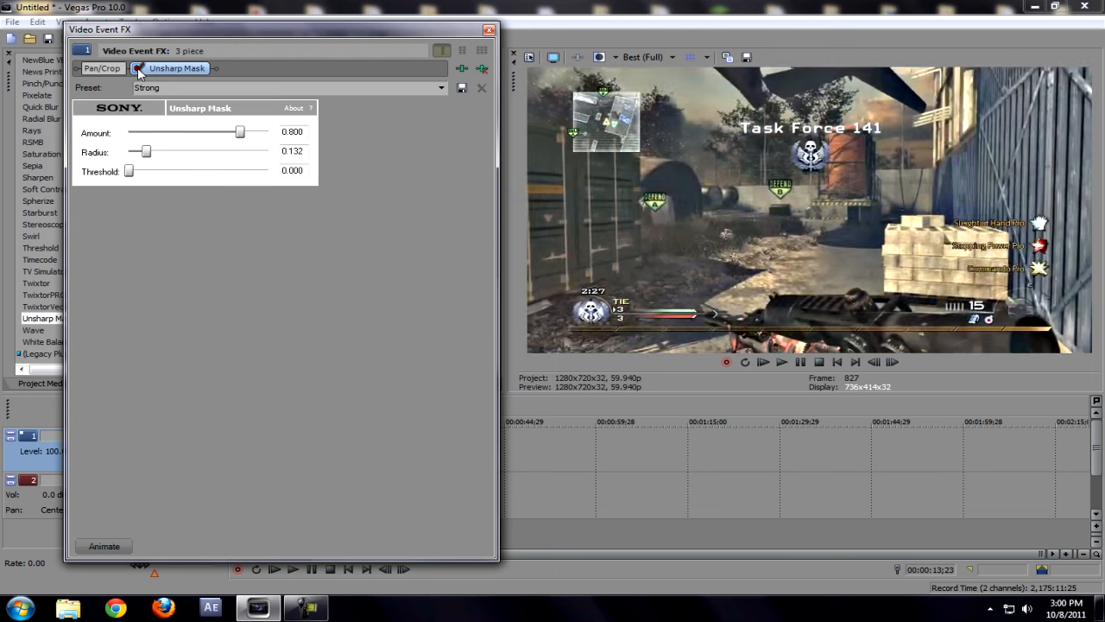
click(137, 68)
click(140, 69)
click(140, 69)
click(139, 69)
click(140, 69)
click(140, 69)
click(140, 69)
click(139, 69)
click(140, 69)
click(140, 69)
click(140, 69)
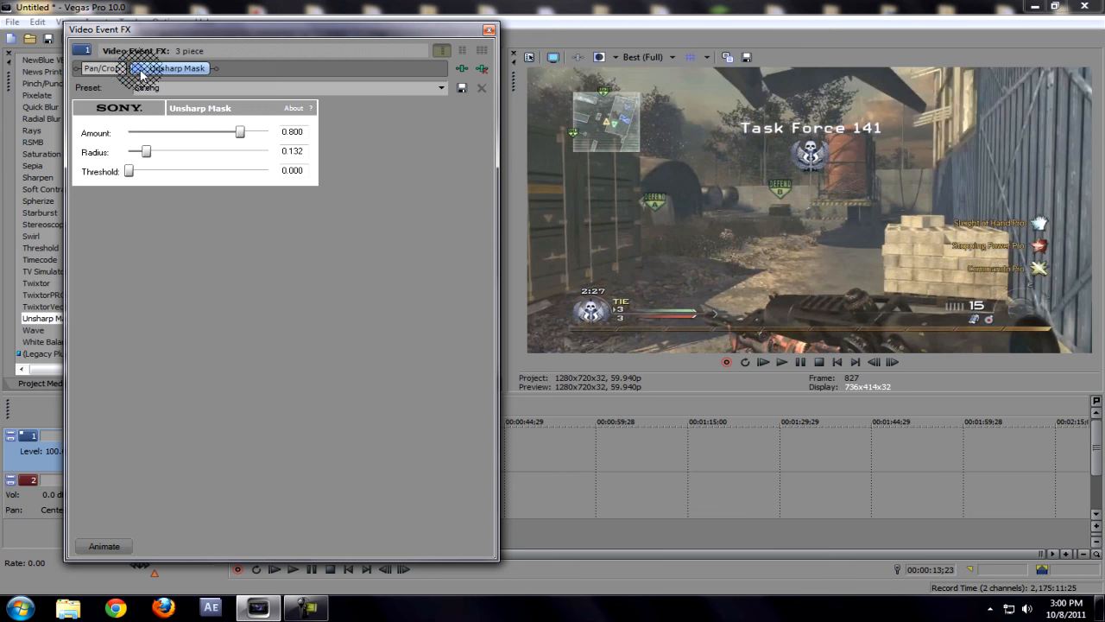
click(139, 69)
click(140, 69)
click(140, 69)
click(139, 69)
click(140, 69)
click(140, 69)
click(140, 69)
click(140, 69)
click(140, 69)
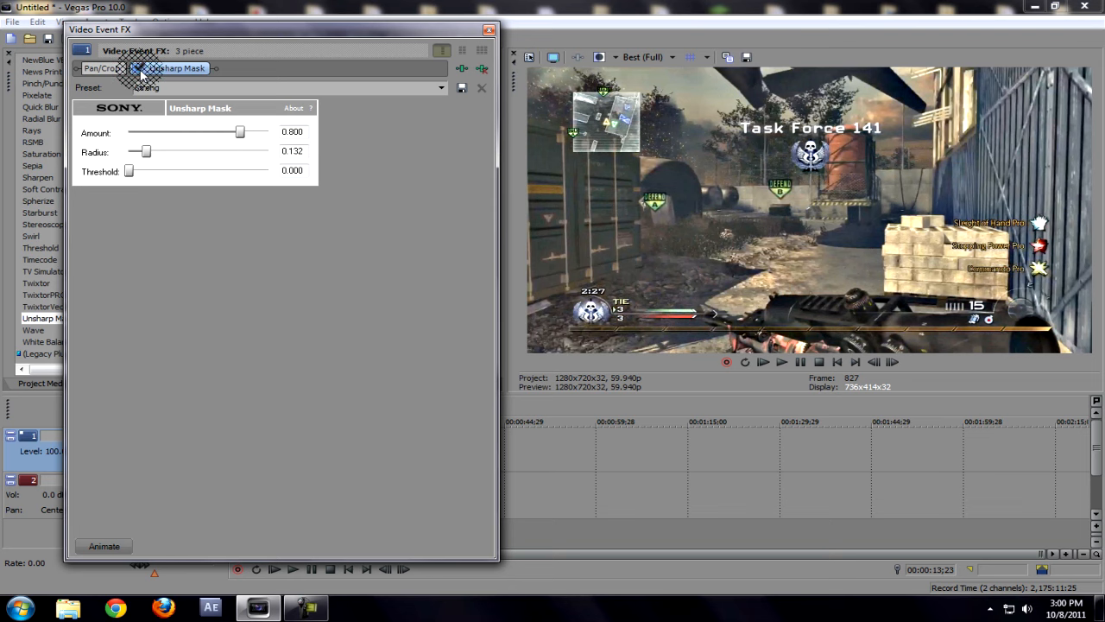
click(489, 29)
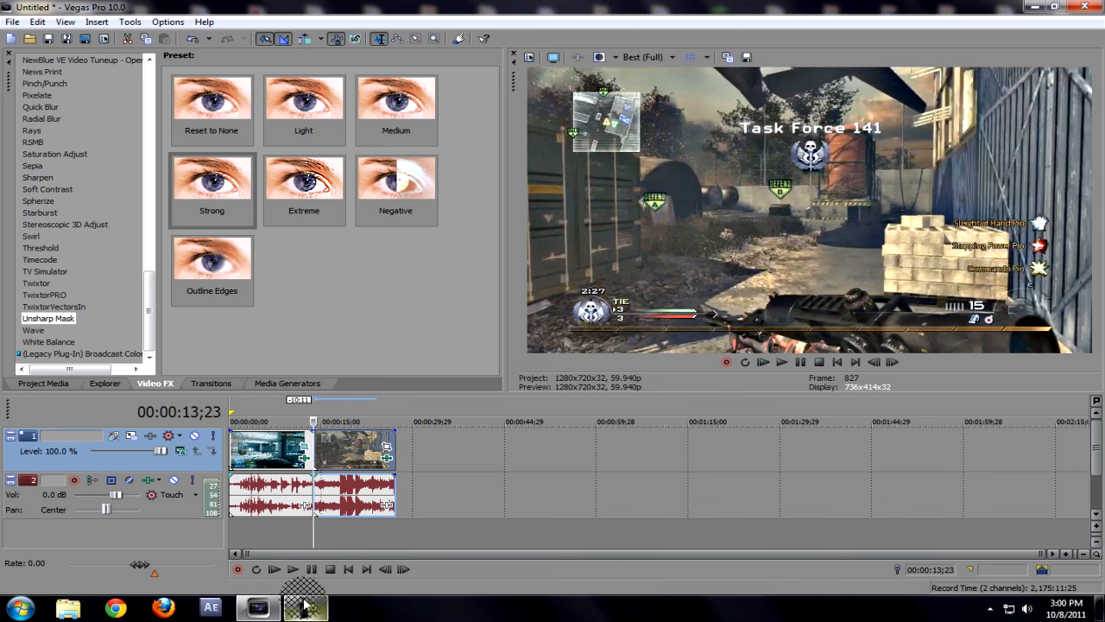
Mark the time range covering both clips, from 00:00:00;00 to 00:00:27;05
mouse_move(304, 607)
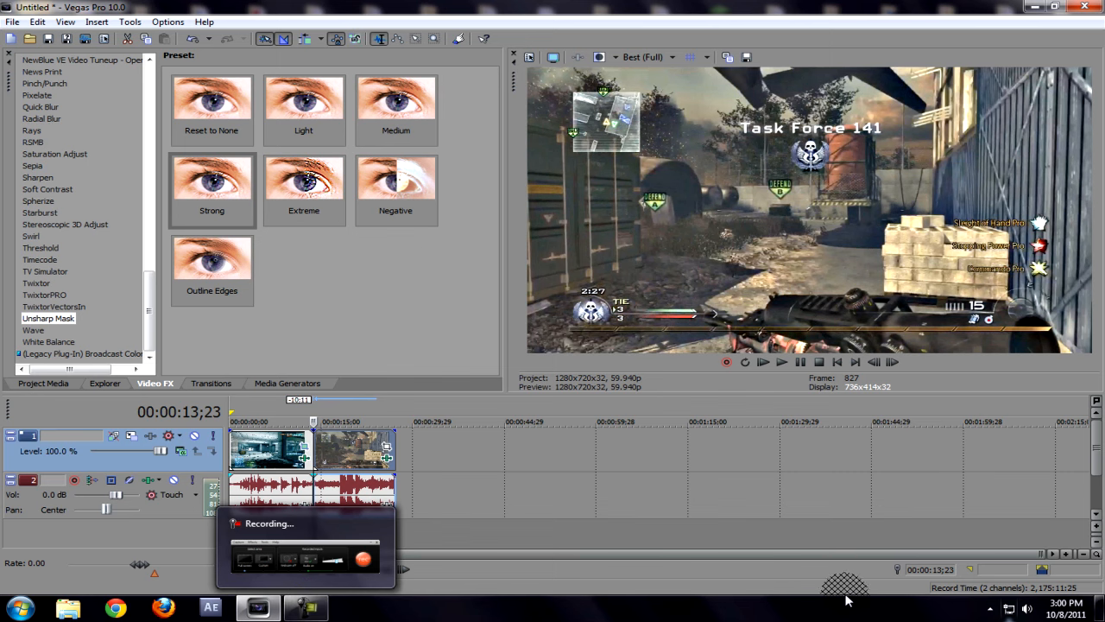
drag(606, 544, 290, 497)
click(352, 454)
drag(231, 407, 396, 449)
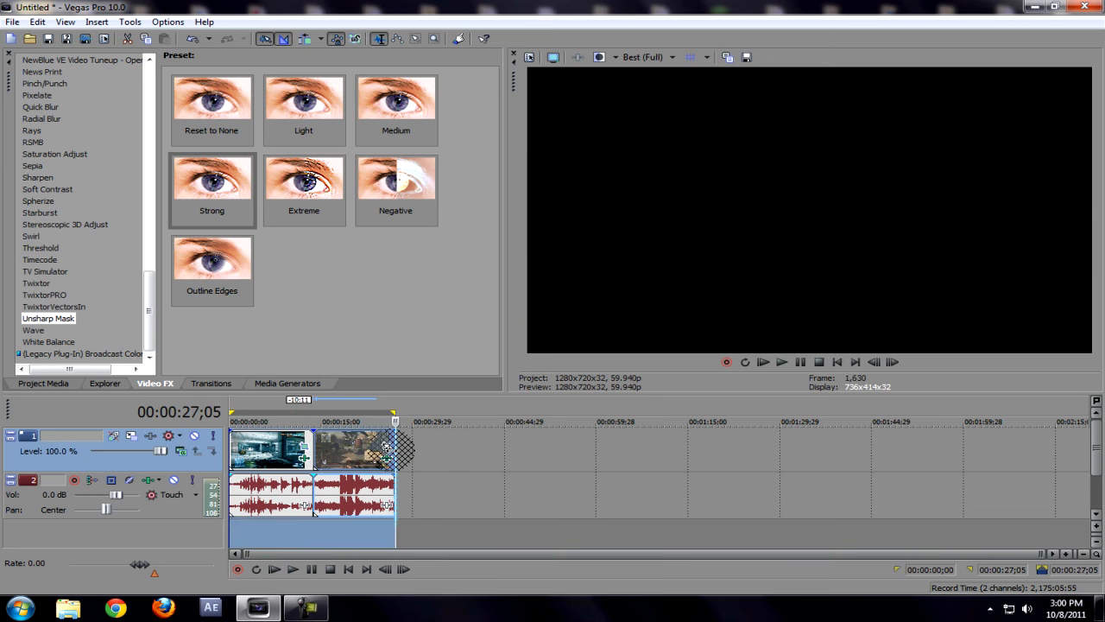
Examine the sharpened picture at several points in both clips, ending at 00:00:22;12
click(254, 451)
click(338, 458)
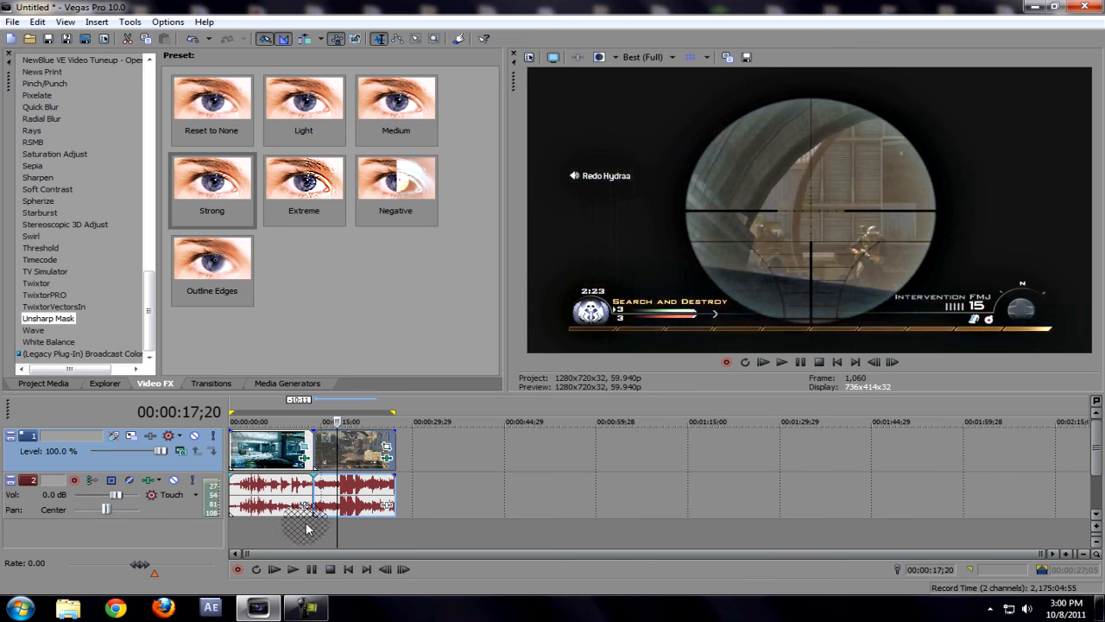
click(348, 456)
click(344, 455)
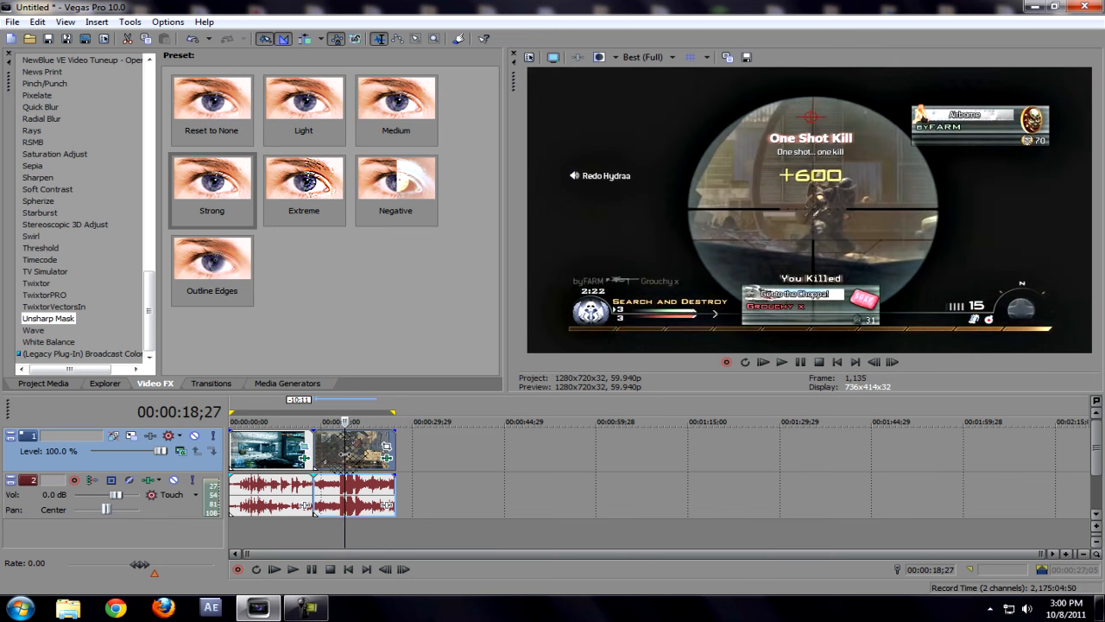
click(255, 449)
mouse_move(288, 446)
mouse_down()
mouse_move(404, 450)
mouse_move(388, 460)
mouse_up()
click(367, 459)
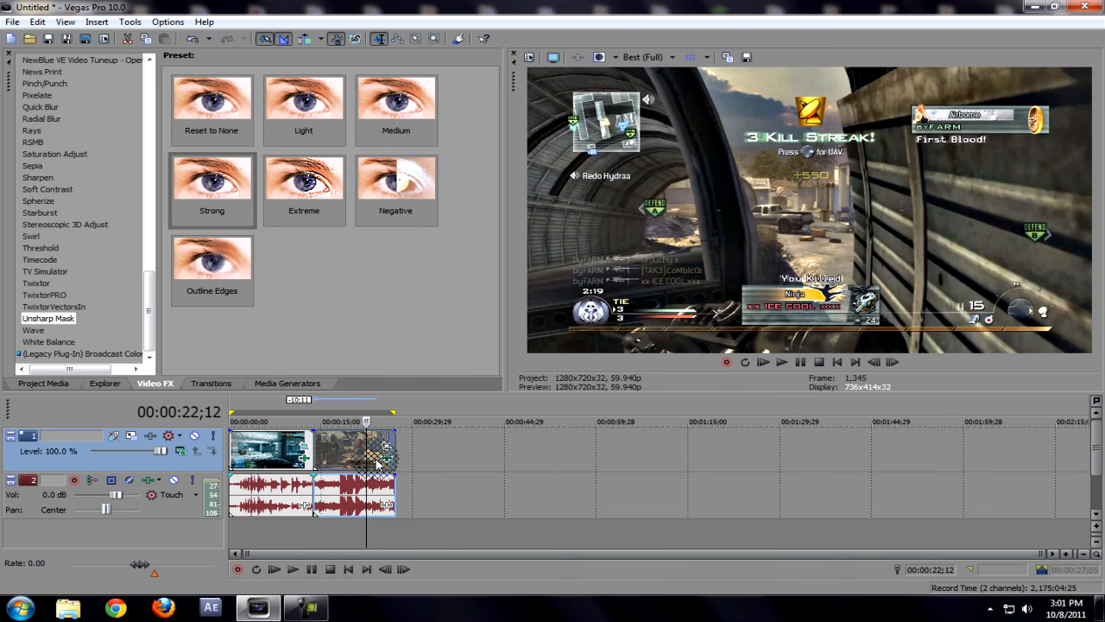
Review the "3 piece" clip's Unsharp Mask effect at 00:00:22;12 and close its settings
drag(393, 466, 384, 460)
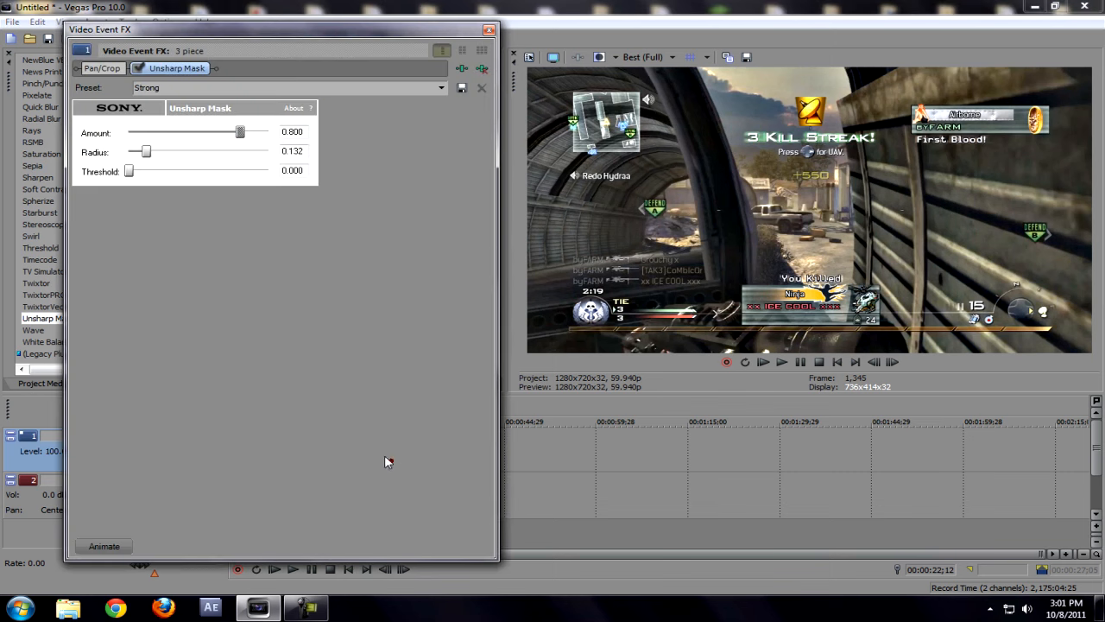
click(134, 71)
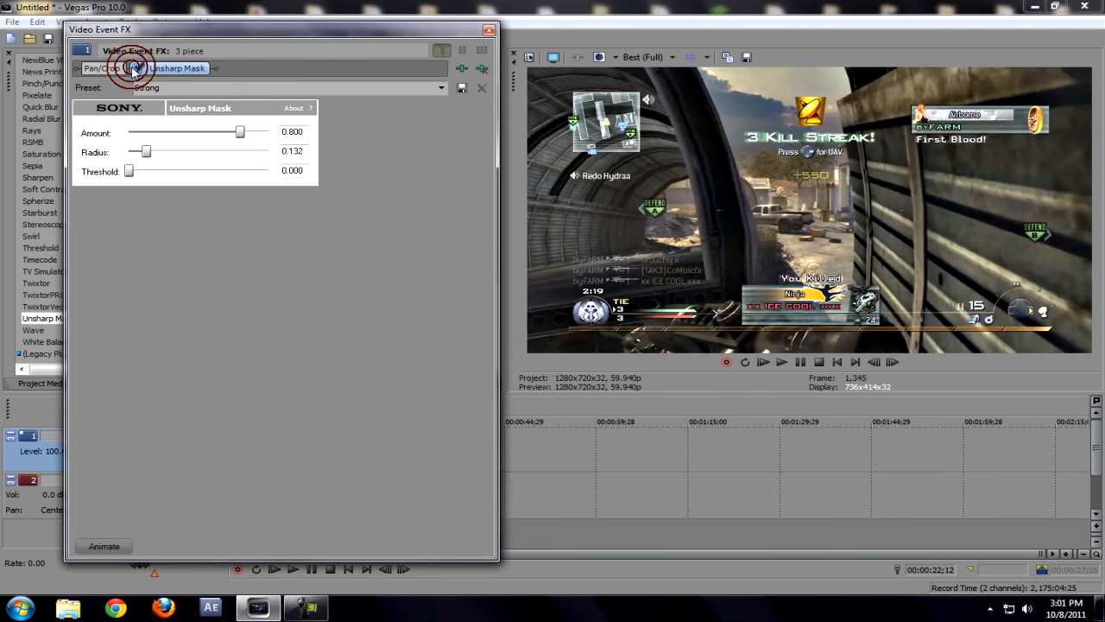
click(488, 30)
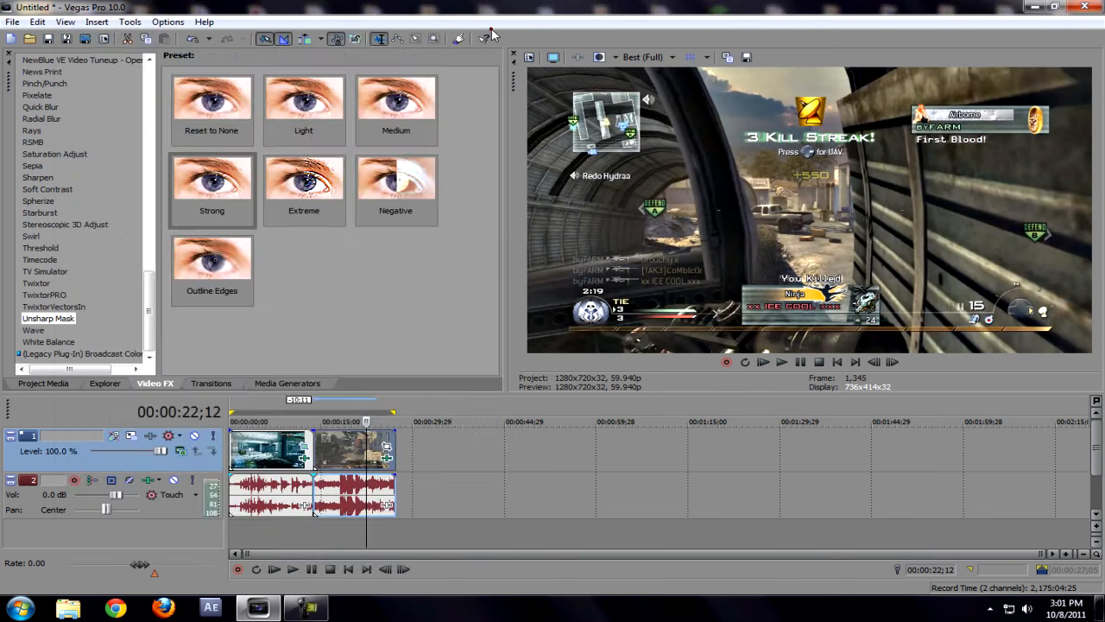
click(316, 606)
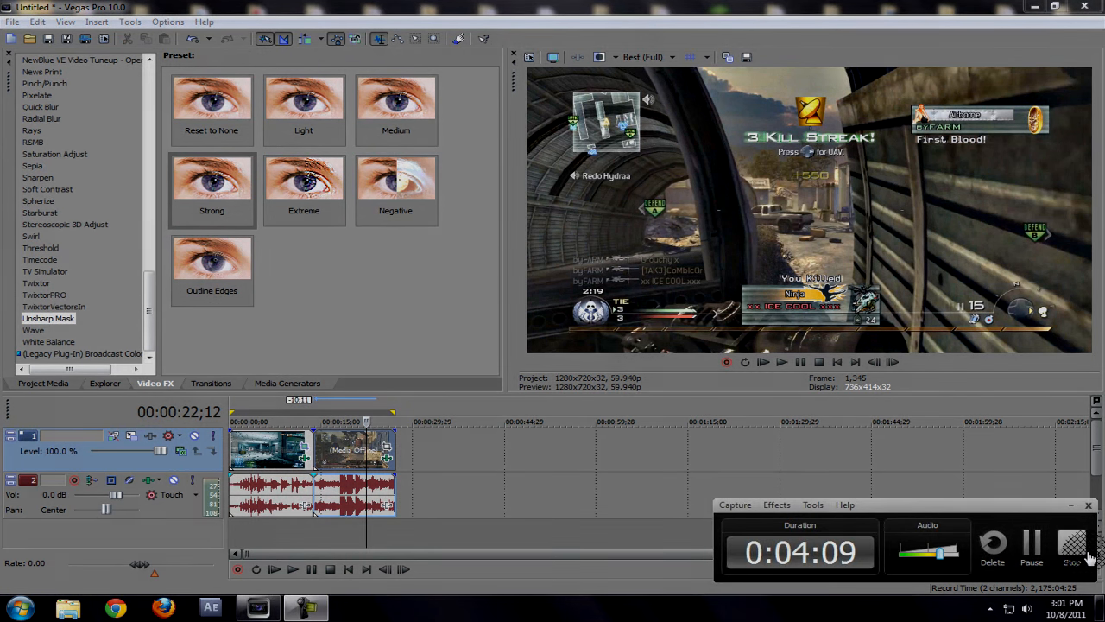